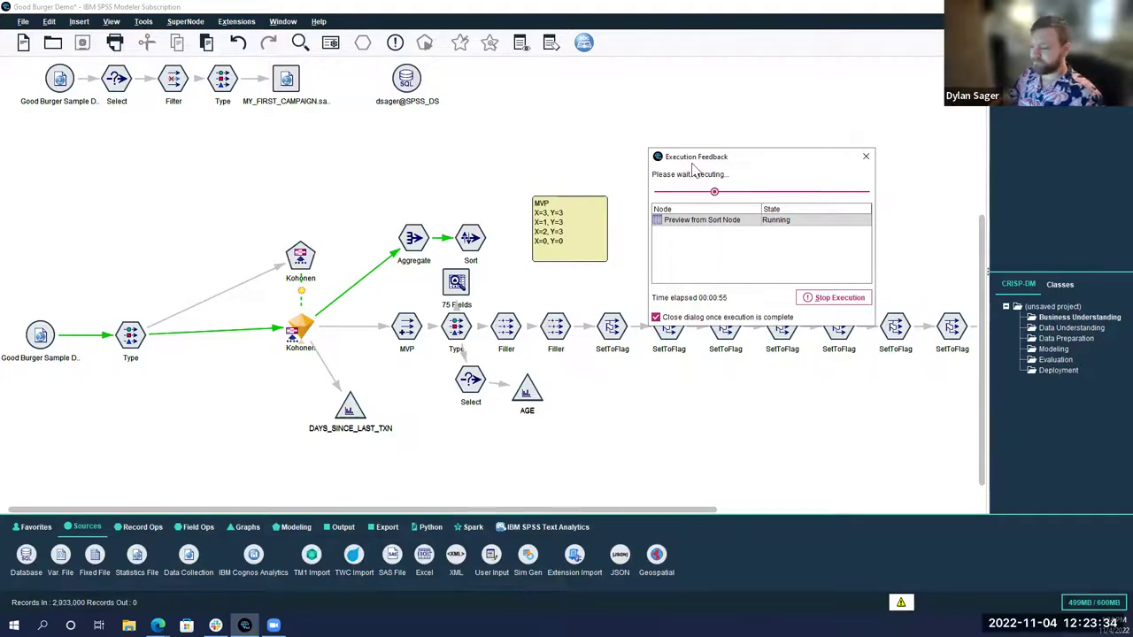
Step: Enlarge the Sort node preview and compare the highest and lowest SPEND_Mean values across the Kohonen clusters
{"action": "left_click_drag", "start_coordinate": [696, 158], "coordinate": [698, 127]}
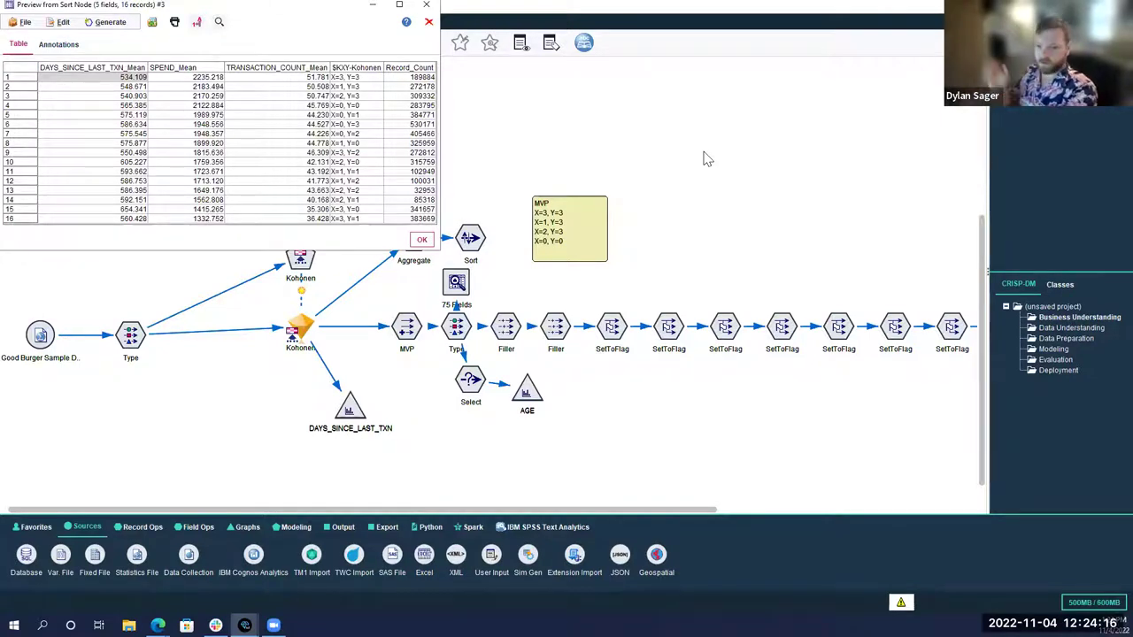
{"action": "left_click", "coordinate": [398, 7]}
{"action": "key", "text": "super+Down"}
{"action": "left_click", "coordinate": [655, 46]}
{"action": "left_click_drag", "start_coordinate": [354, 78], "coordinate": [369, 233]}
{"action": "left_click", "coordinate": [274, 69]}
{"action": "left_click", "coordinate": [235, 86]}
{"action": "left_click_drag", "start_coordinate": [177, 77], "coordinate": [177, 109]}
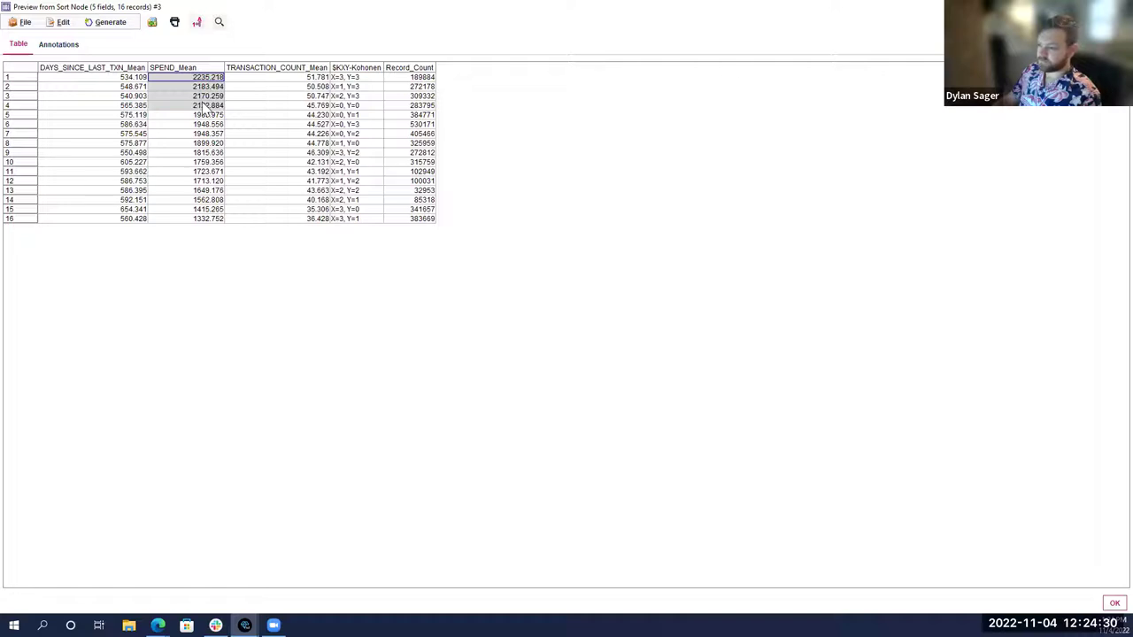
{"action": "left_click_drag", "start_coordinate": [204, 221], "coordinate": [208, 209]}
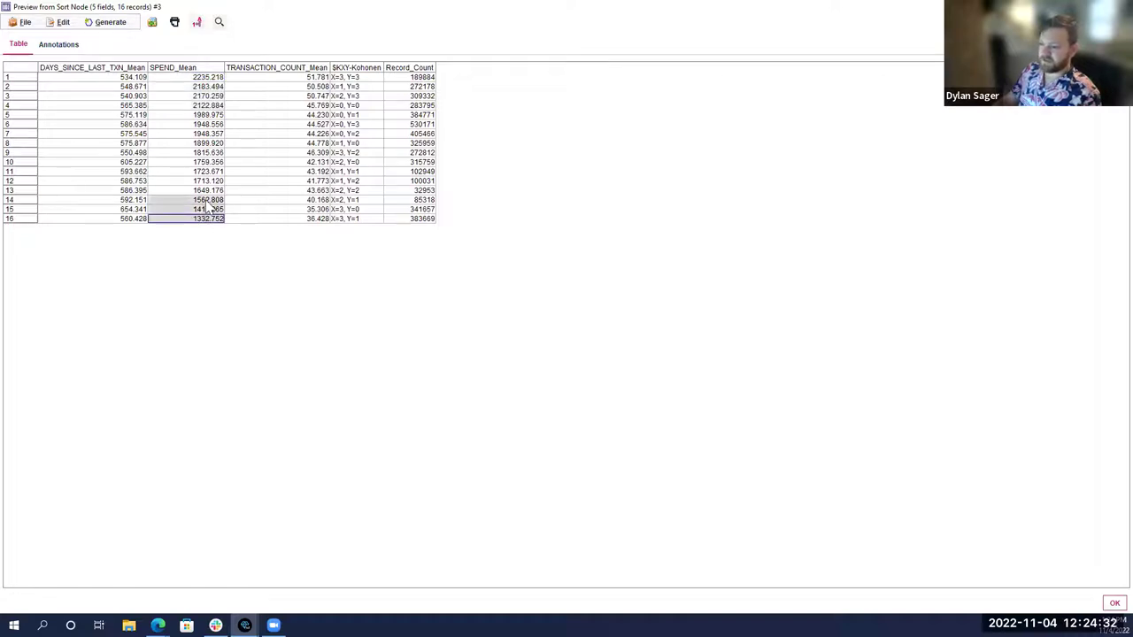
{"action": "left_click", "coordinate": [205, 86]}
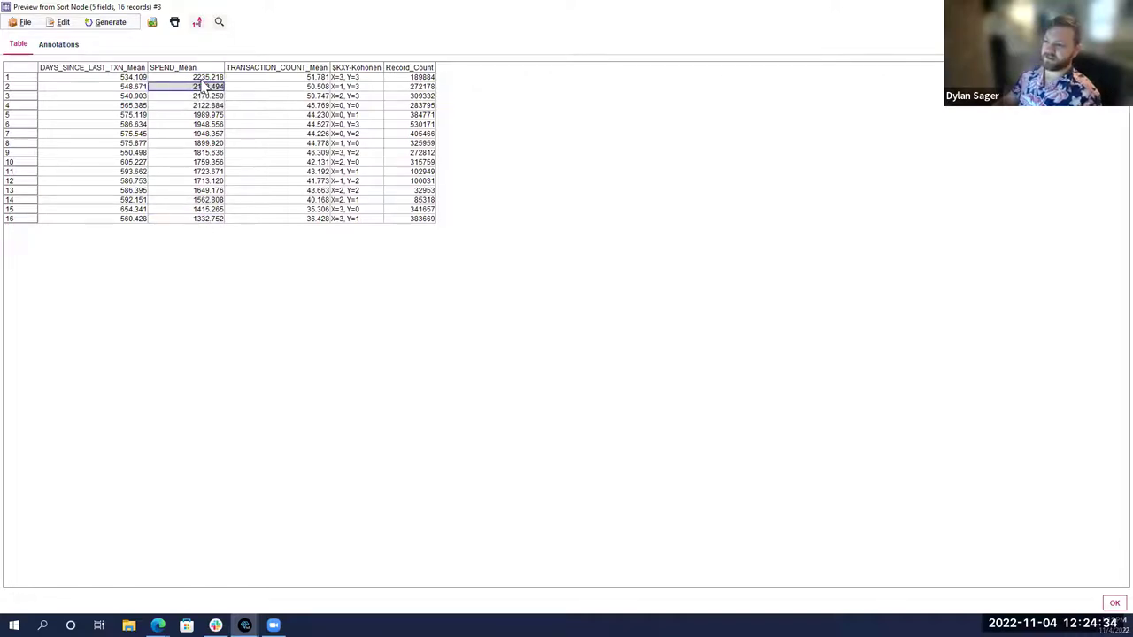
{"action": "left_click_drag", "start_coordinate": [206, 77], "coordinate": [210, 106]}
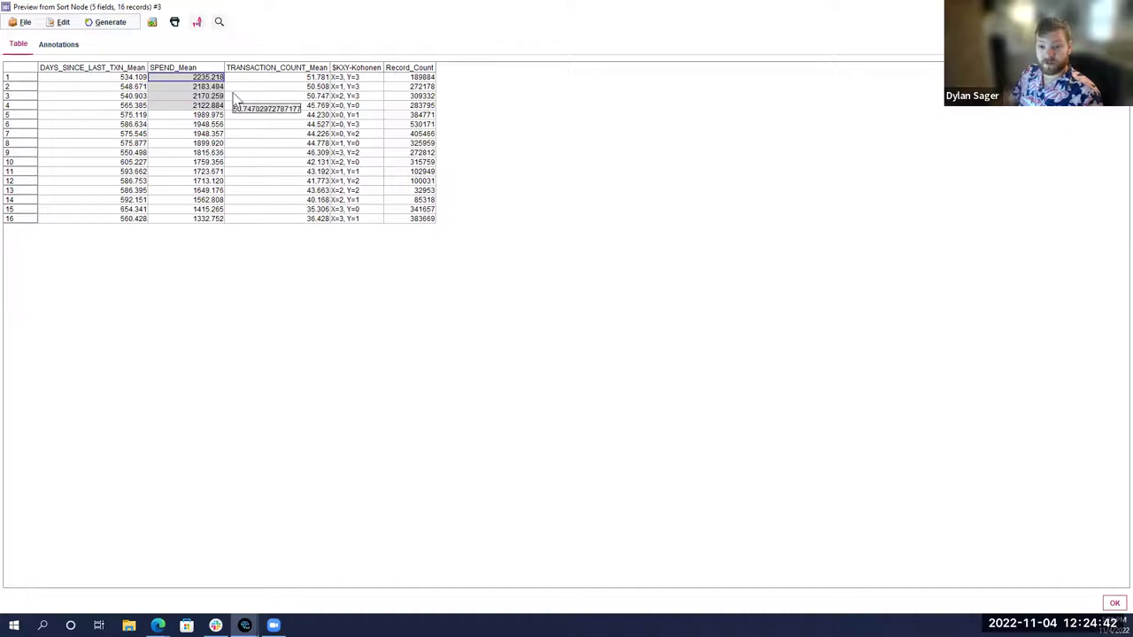
{"action": "left_click_drag", "start_coordinate": [203, 219], "coordinate": [210, 190]}
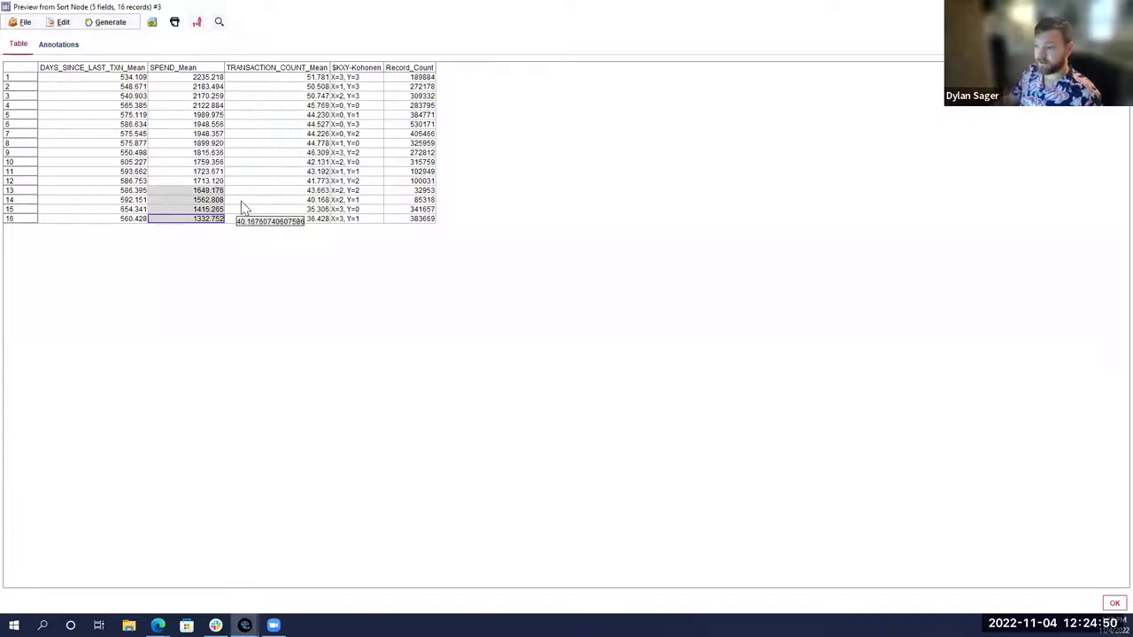
Step: Compare the first and last clusters' TRANSACTION_COUNT_Mean values, and close the Sort node preview
{"action": "left_click_drag", "start_coordinate": [306, 78], "coordinate": [306, 104]}
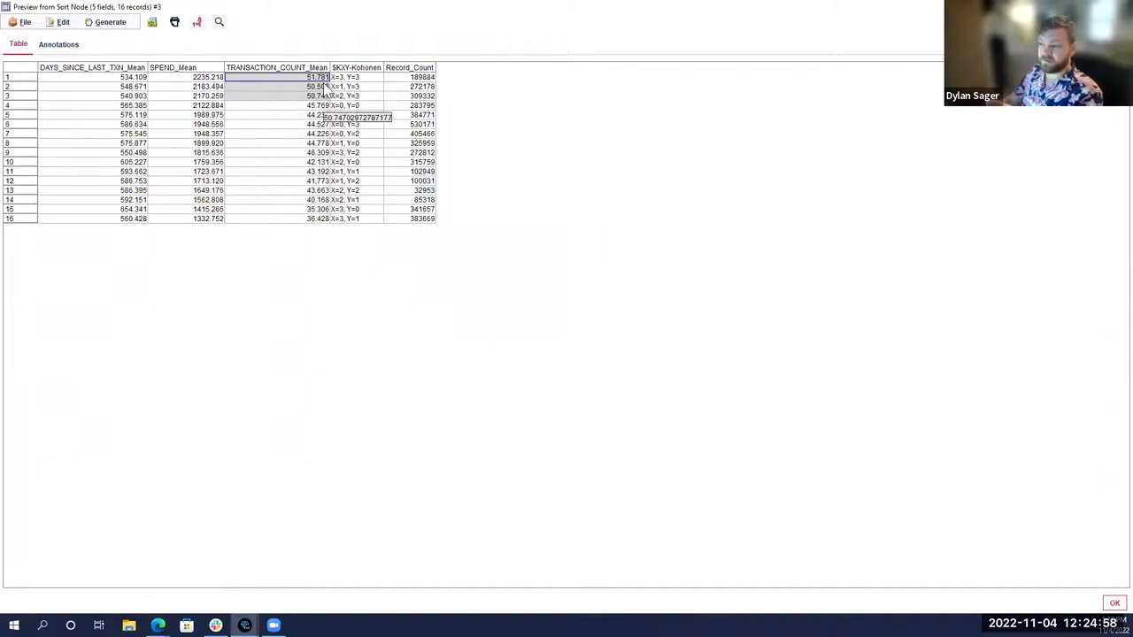
{"action": "left_click", "coordinate": [322, 106]}
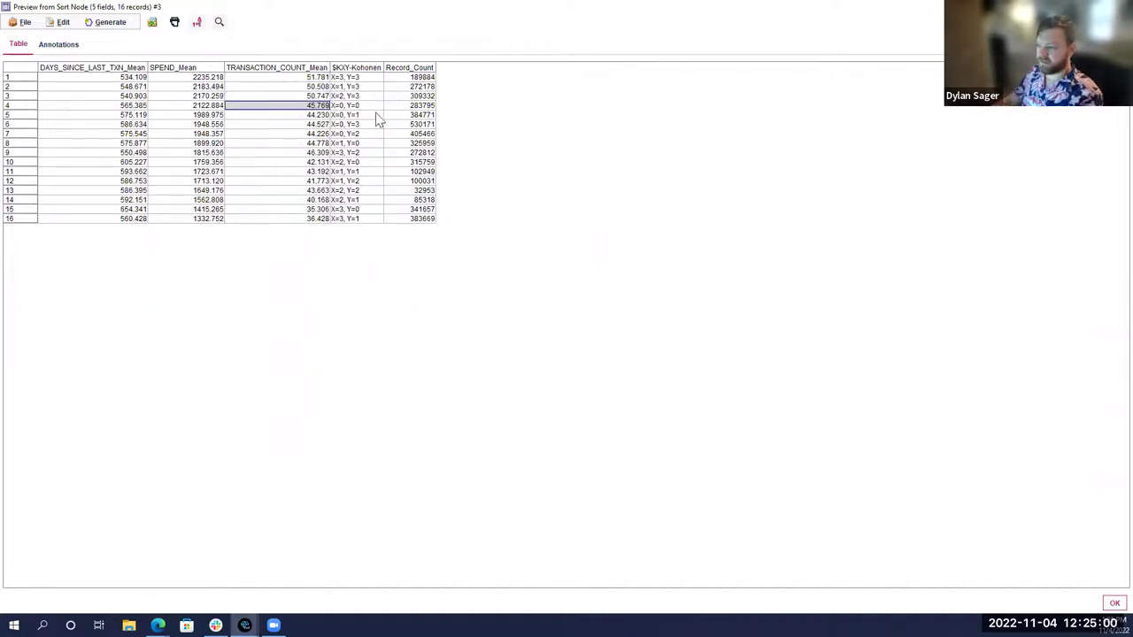
{"action": "left_click_drag", "start_coordinate": [322, 219], "coordinate": [324, 197]}
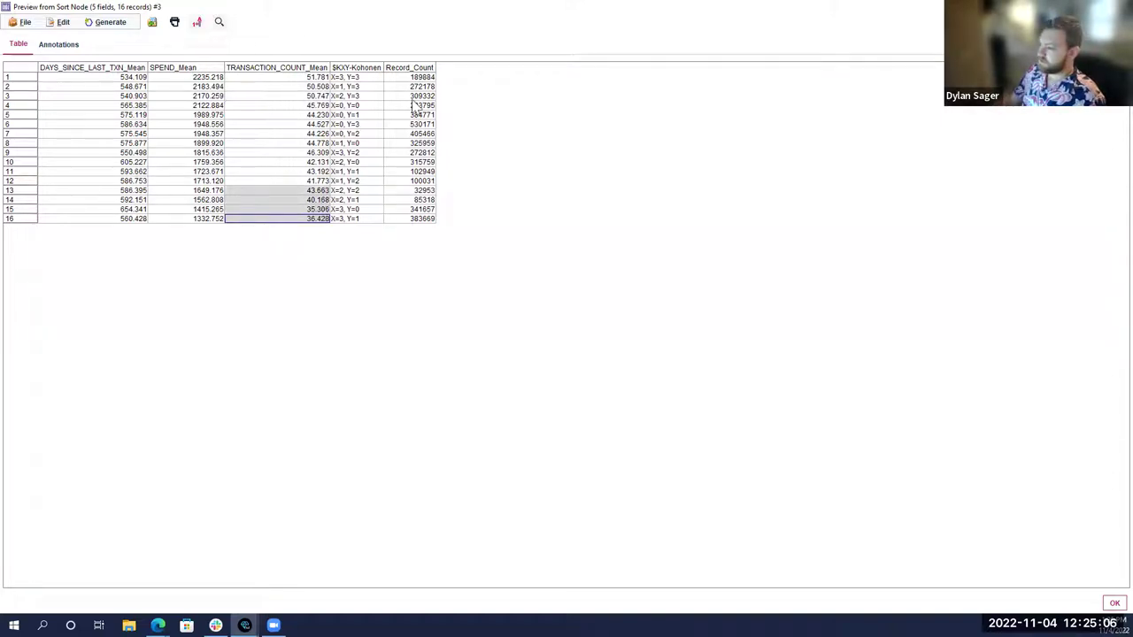
{"action": "key", "text": "alt+F4"}
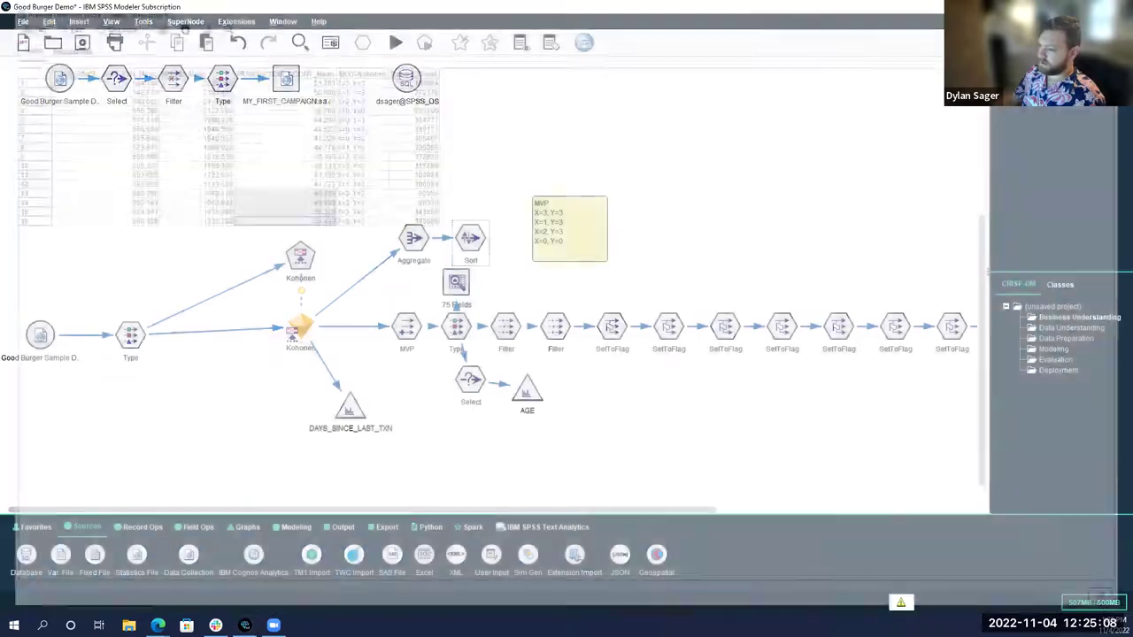
Step: Inspect the settings of the second Filler node, just before the SetToFlag chain, without changing them
{"action": "left_click_drag", "start_coordinate": [428, 512], "coordinate": [695, 514]}
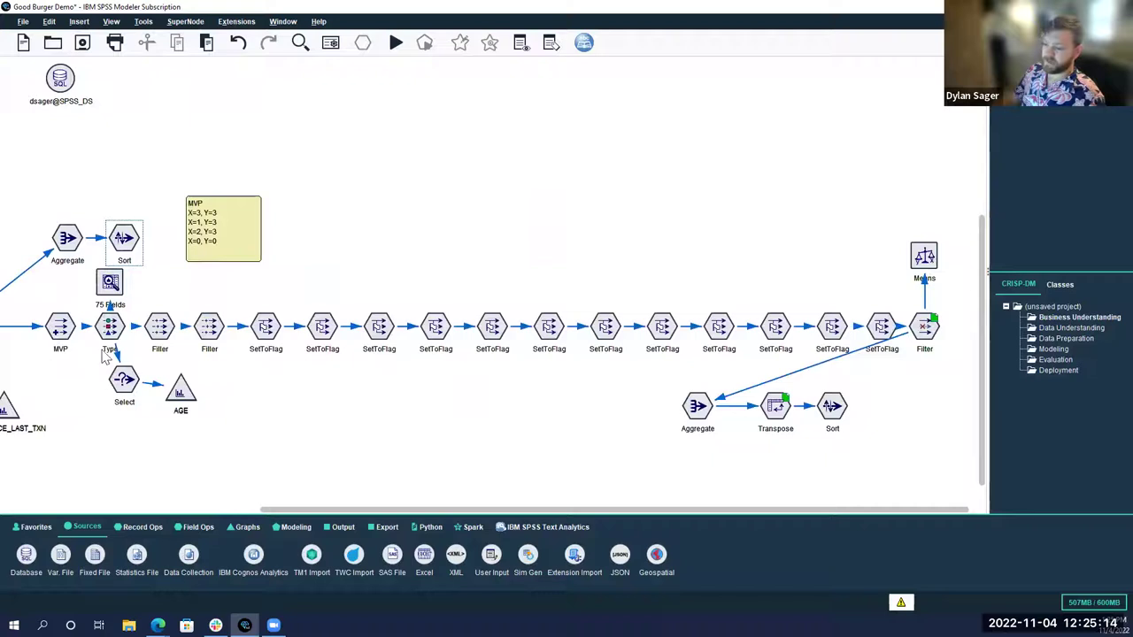
{"action": "double_click", "coordinate": [209, 329]}
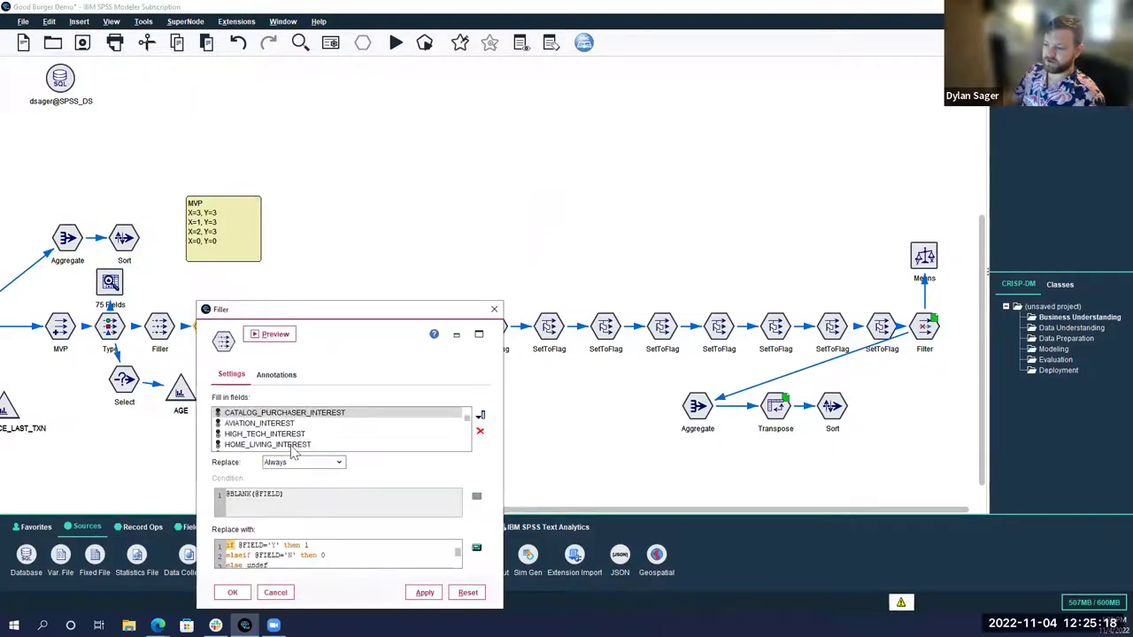
{"action": "left_click", "coordinate": [274, 595]}
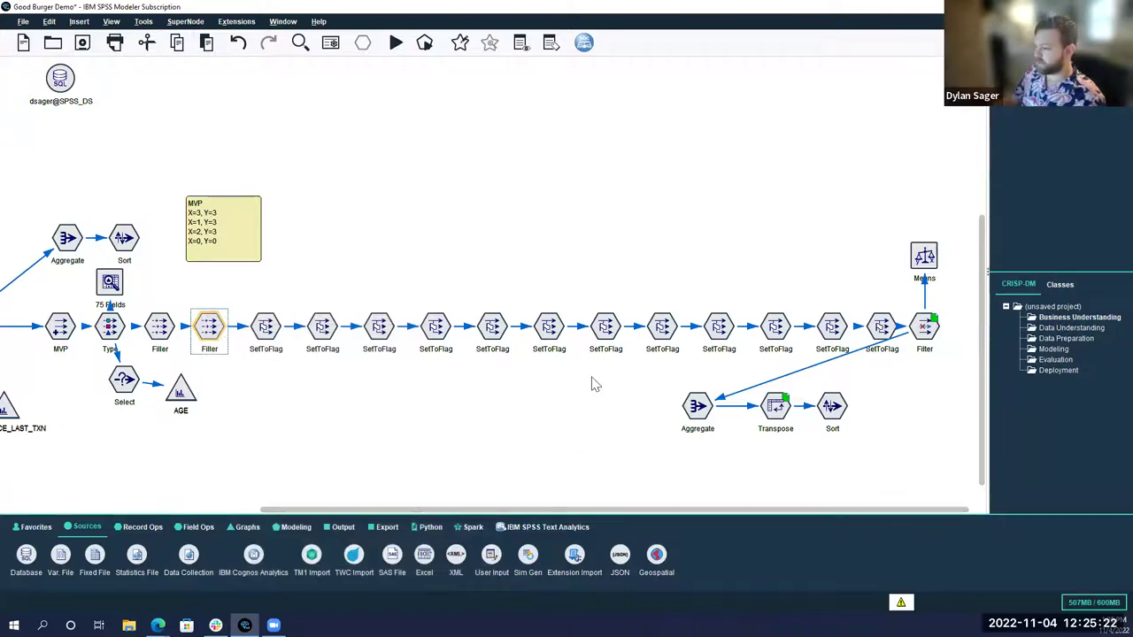
Step: Move the Means node up and away from the Filter node, and run it
{"action": "left_click_drag", "start_coordinate": [924, 270], "coordinate": [839, 198]}
{"action": "right_click", "coordinate": [836, 187]}
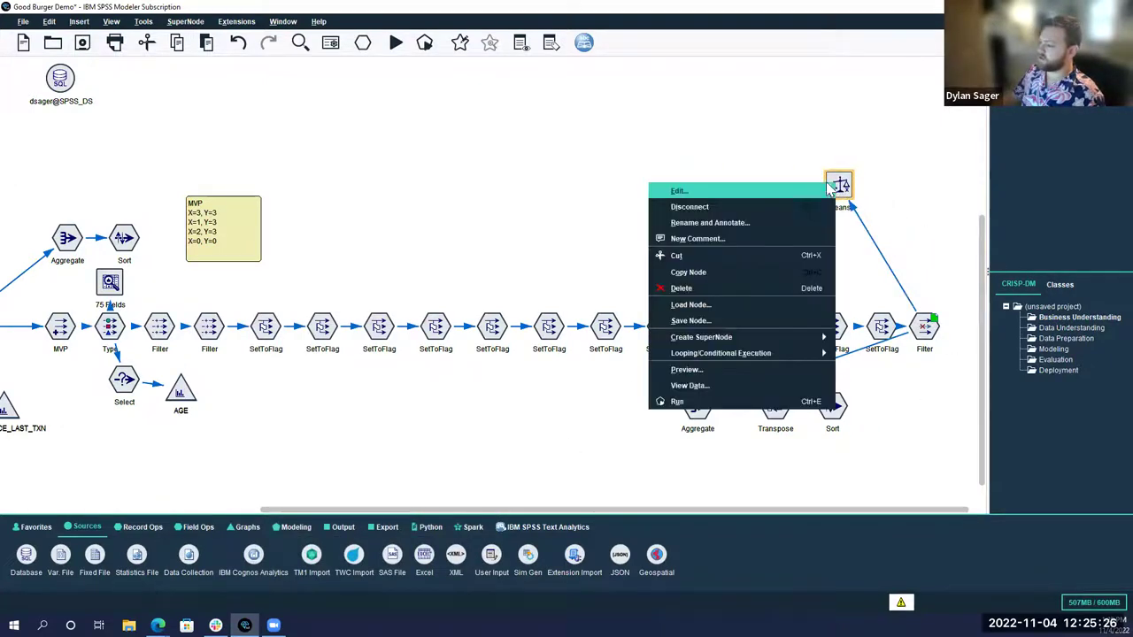
{"action": "left_click", "coordinate": [748, 386]}
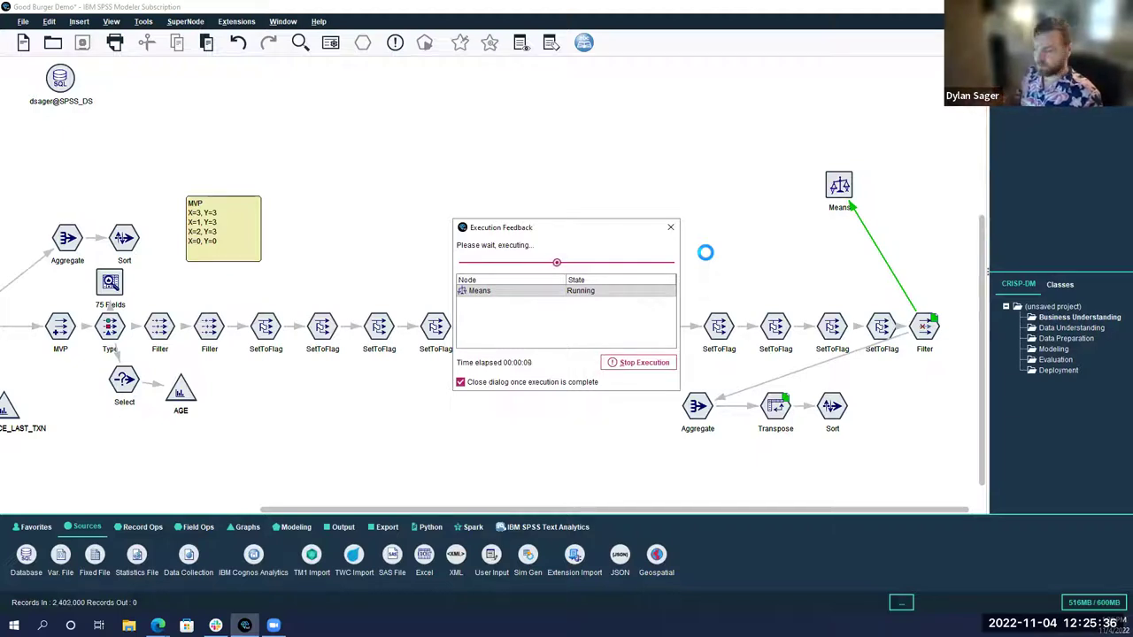
{"action": "left_click_drag", "start_coordinate": [580, 229], "coordinate": [549, 181]}
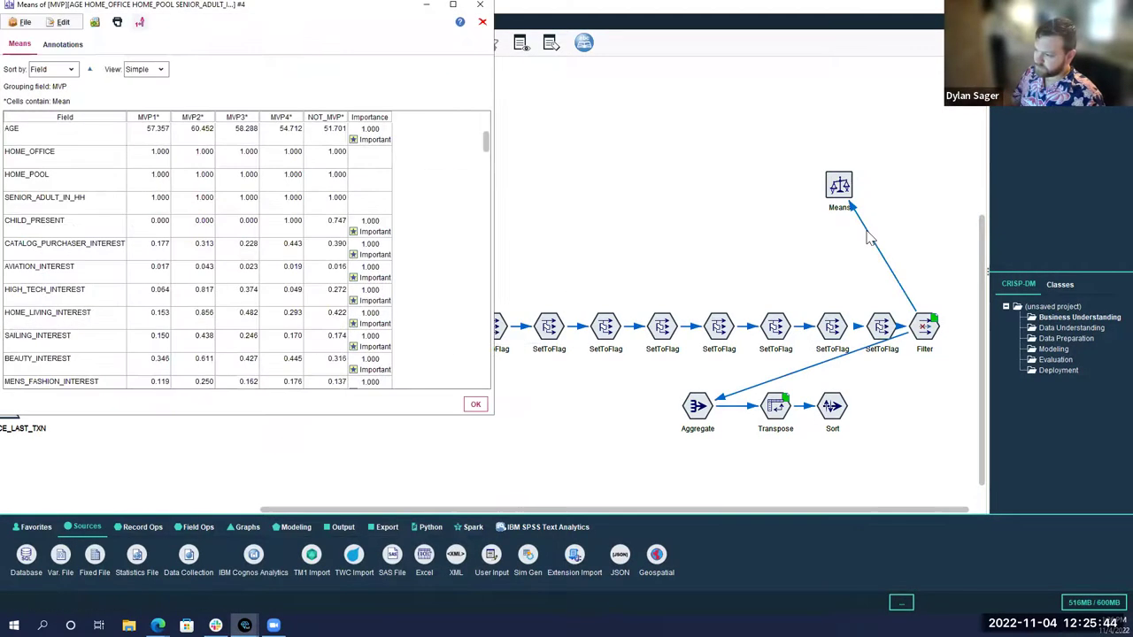
Step: Enlarge the Means output, switch it to the Advanced view, and sort the fields by F-Test in descending order
{"action": "left_click", "coordinate": [452, 5]}
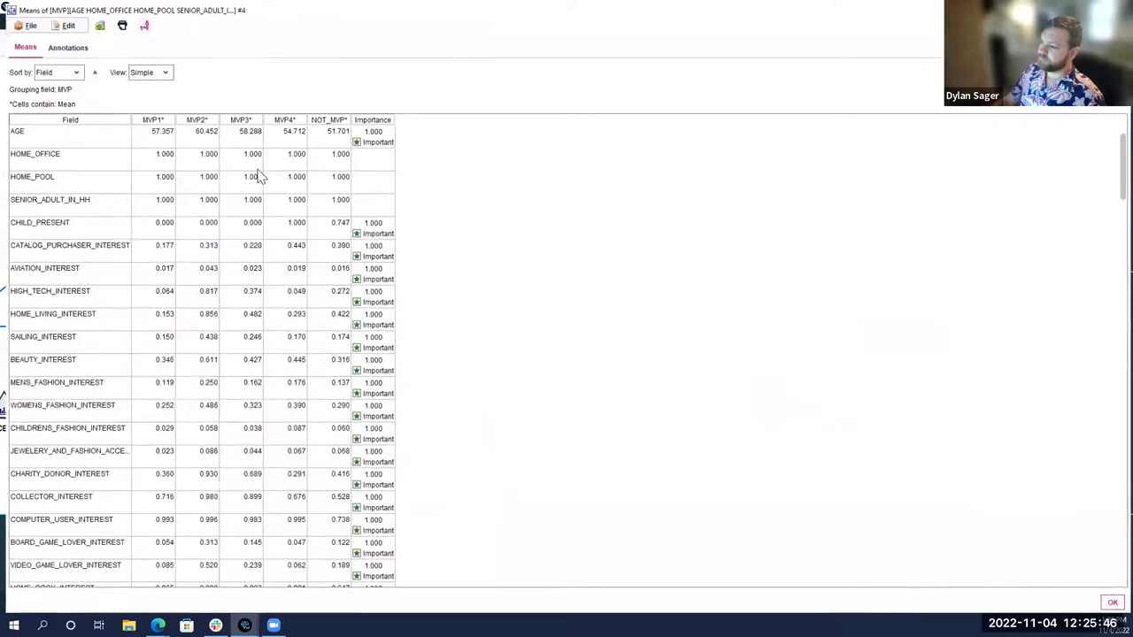
{"action": "left_click", "coordinate": [149, 71]}
{"action": "left_click", "coordinate": [142, 92]}
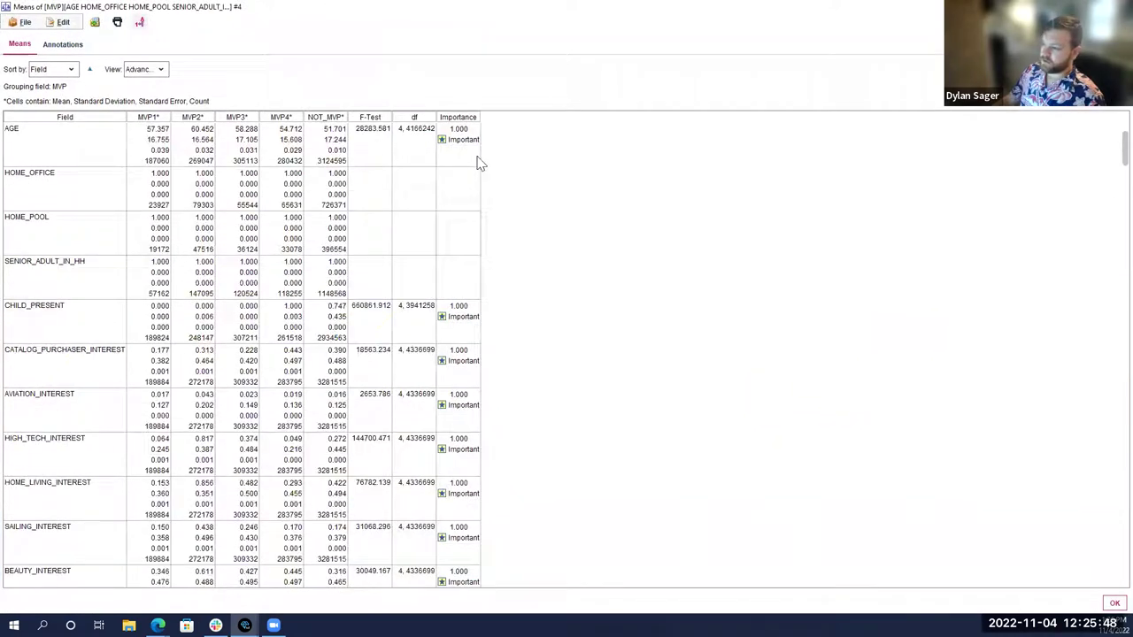
{"action": "left_click", "coordinate": [378, 120]}
{"action": "left_click", "coordinate": [378, 119]}
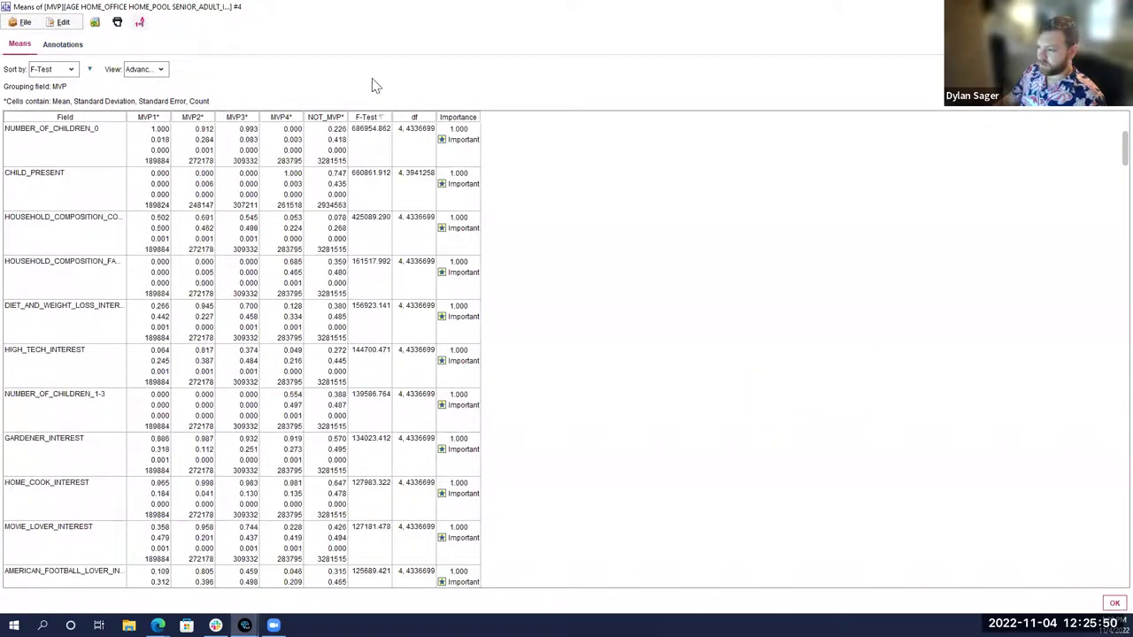
Step: Examine the fields with the highest F-Test values, comparing the NUMBER_OF_CHILDREN_0 statistics between the MVP groups
{"action": "left_click", "coordinate": [373, 152]}
{"action": "left_click", "coordinate": [384, 318], "text": "shift"}
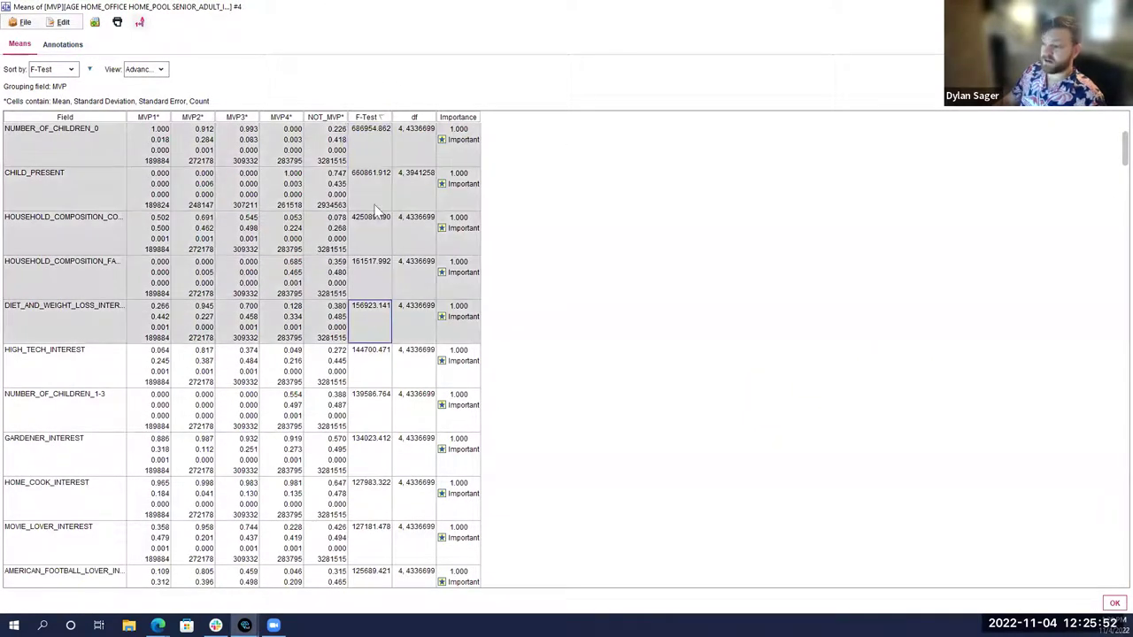
{"action": "left_click", "coordinate": [365, 149]}
{"action": "left_click", "coordinate": [408, 140]}
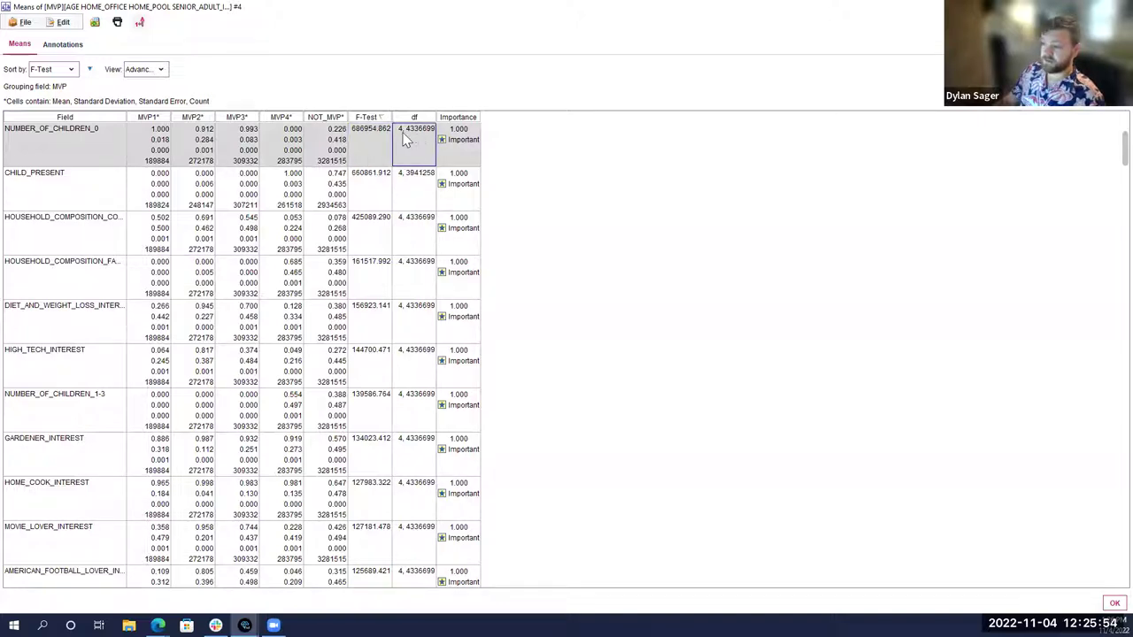
{"action": "left_click", "coordinate": [159, 151]}
{"action": "left_click", "coordinate": [204, 152]}
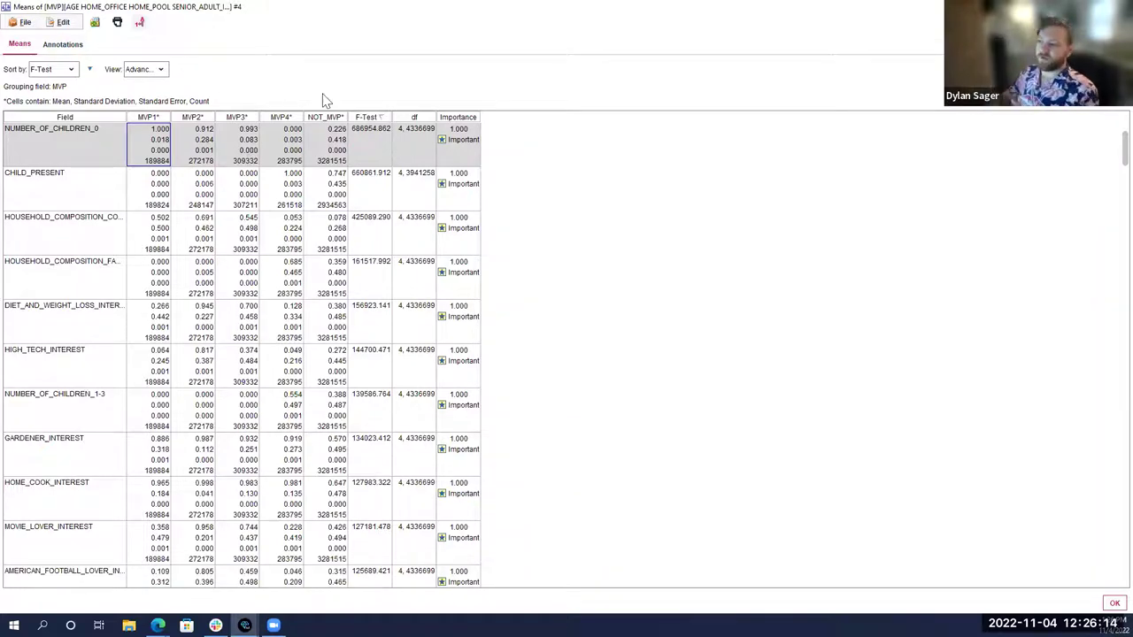
{"action": "left_click", "coordinate": [298, 144]}
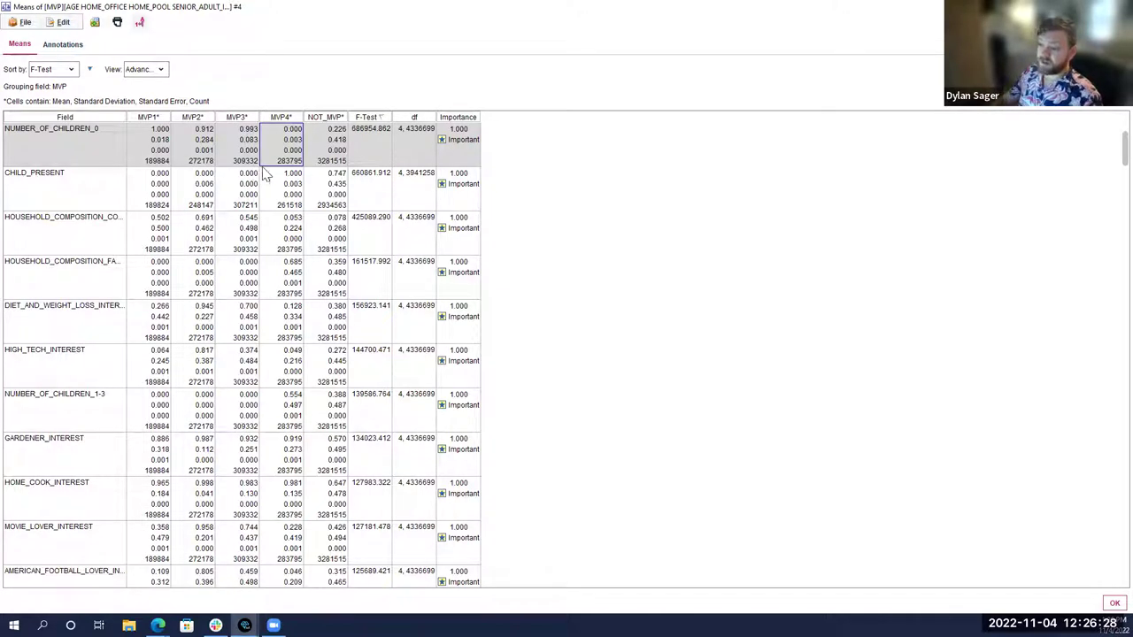
{"action": "mouse_move", "coordinate": [149, 131]}
{"action": "left_mouse_down"}
{"action": "mouse_move", "coordinate": [151, 226]}
{"action": "mouse_move", "coordinate": [148, 141]}
{"action": "left_mouse_up"}
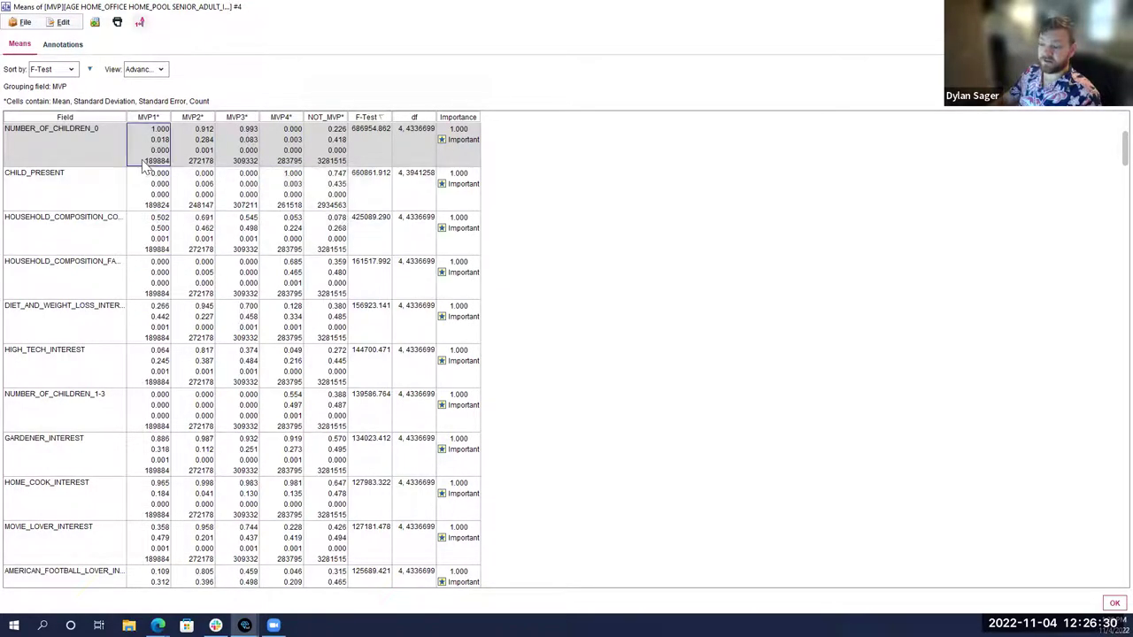
{"action": "left_click", "coordinate": [147, 118]}
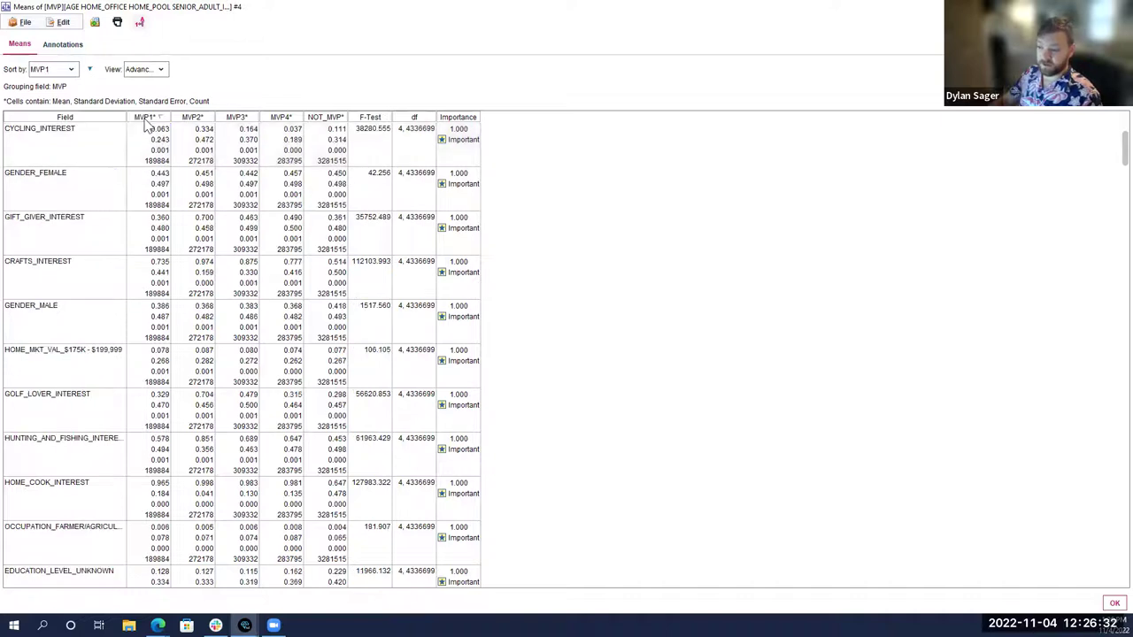
{"action": "left_click", "coordinate": [370, 118]}
{"action": "left_click", "coordinate": [368, 118]}
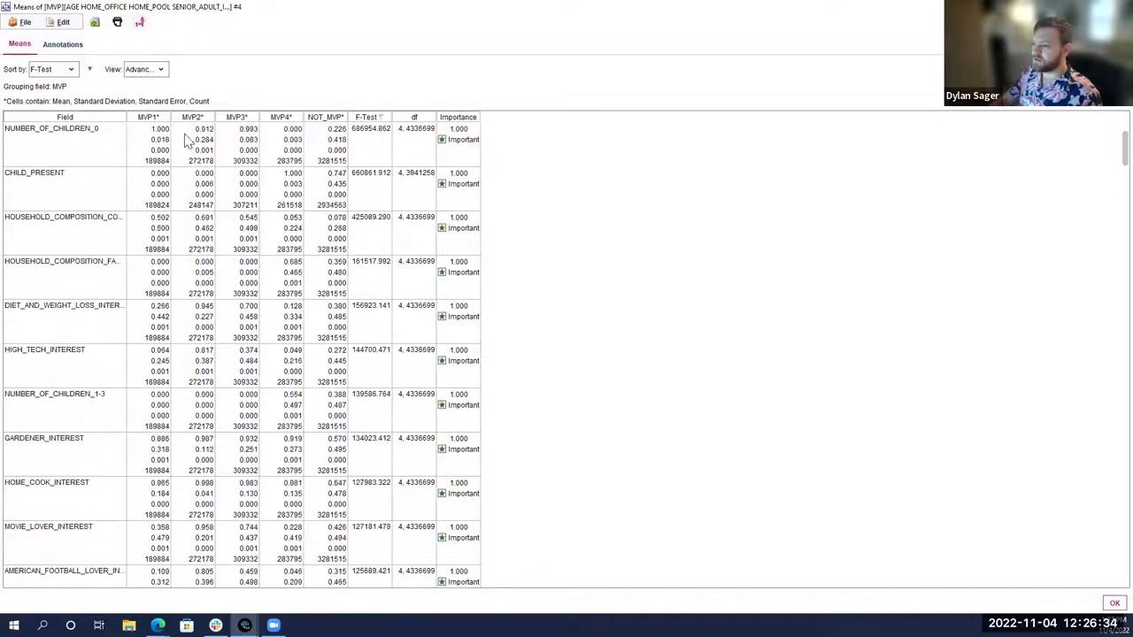
Step: Compare the NUMBER_OF_CHILDREN_0 and CHILD_PRESENT means of MVP4 with those of MVP1, MVP2 and MVP3
{"action": "left_click", "coordinate": [164, 146]}
{"action": "left_click", "coordinate": [287, 160], "text": "ctrl"}
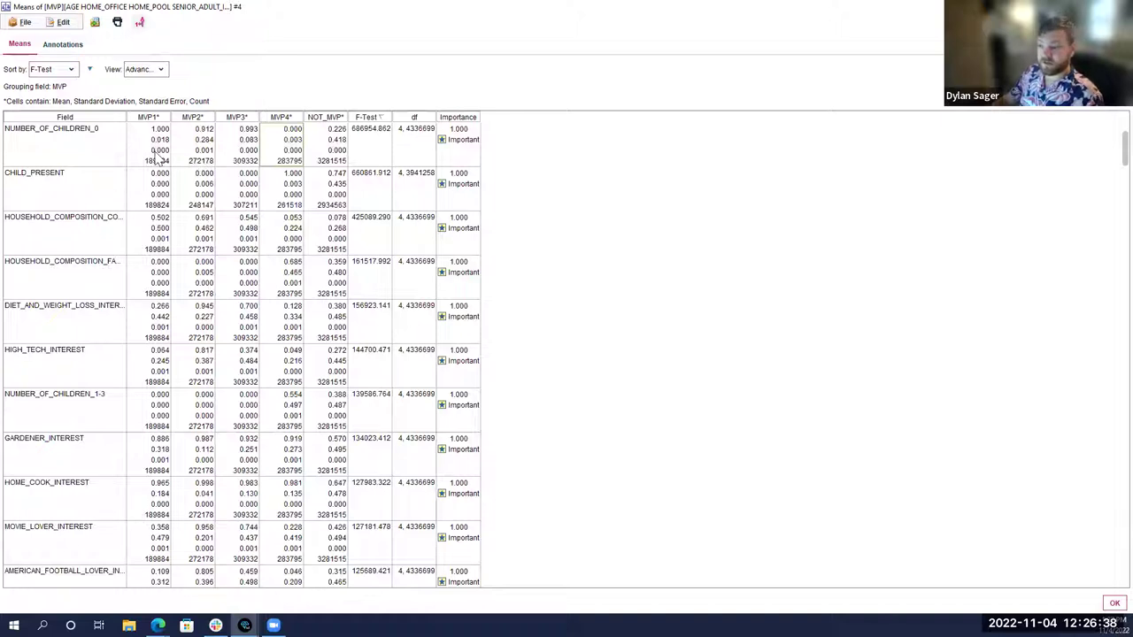
{"action": "left_click", "coordinate": [156, 156]}
{"action": "left_click", "coordinate": [196, 152]}
{"action": "left_click", "coordinate": [221, 150]}
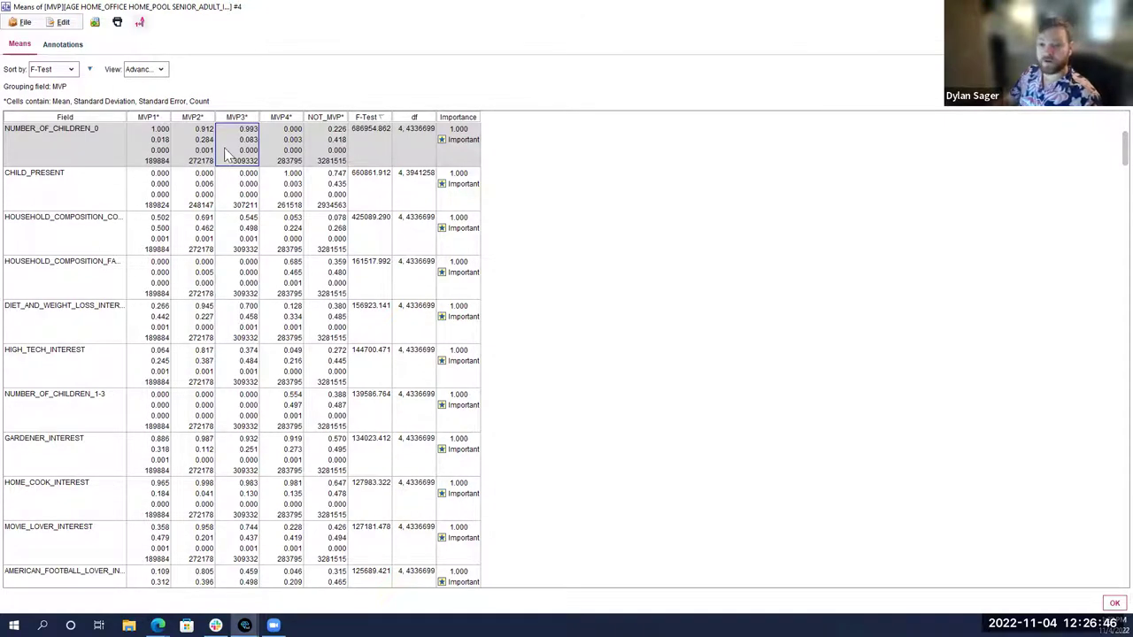
{"action": "left_click", "coordinate": [274, 145]}
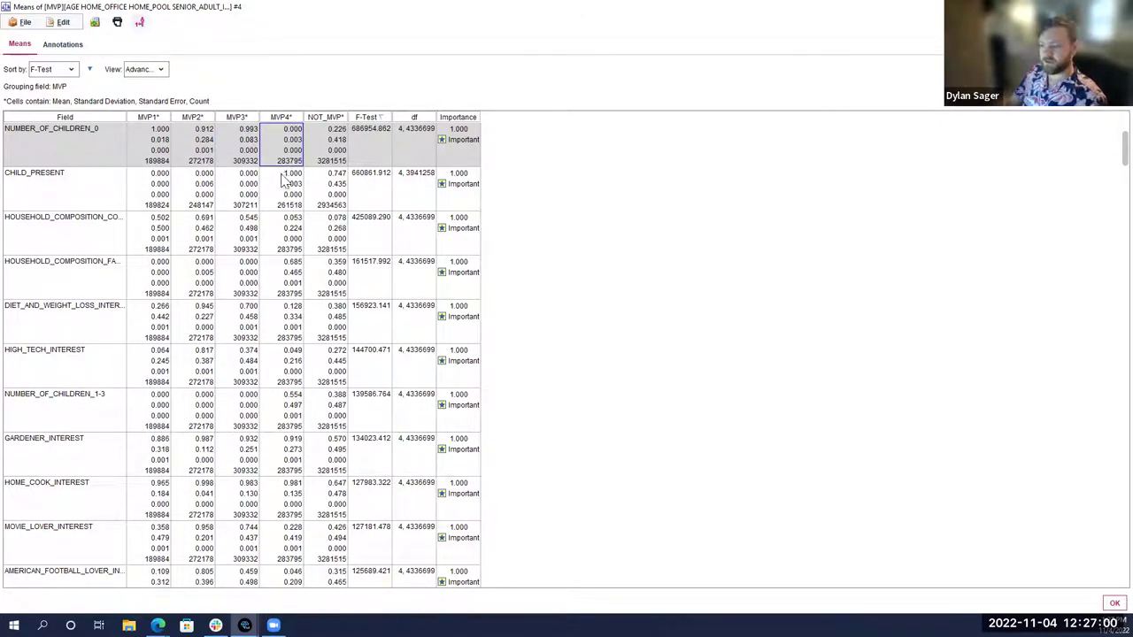
{"action": "left_click", "coordinate": [157, 205]}
{"action": "left_click", "coordinate": [280, 188]}
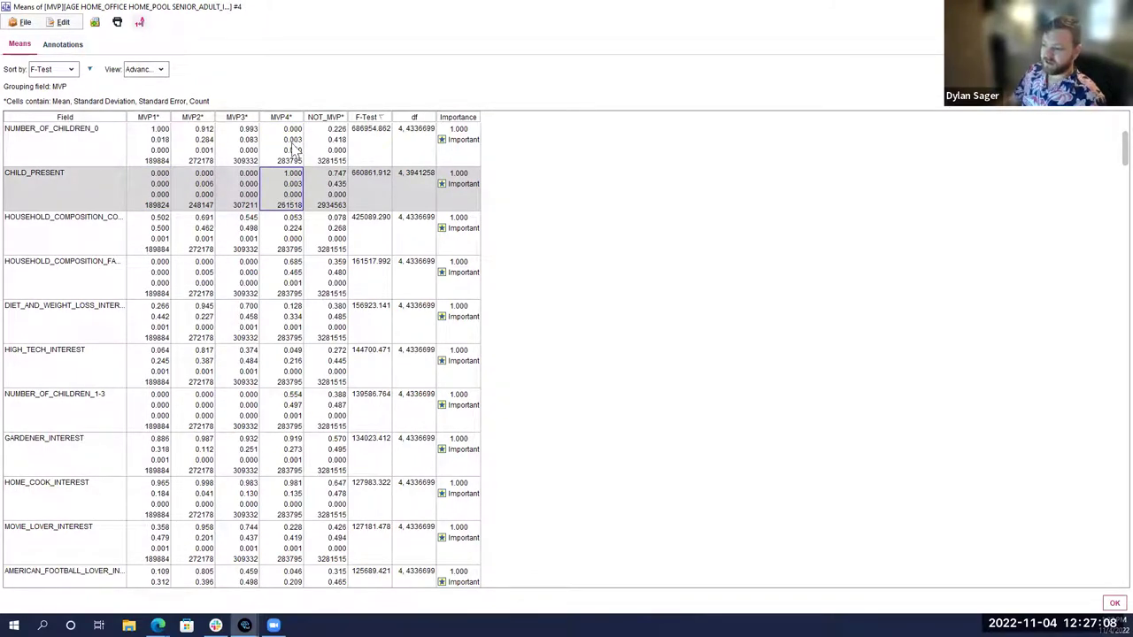
Step: Widen the Field column to show full names, and compare the HOUSEHOLD_COMPOSITION_COUPLE and HOUSEHOLD_COMPOSITION_FAMILY means across the MVP groups
{"action": "left_click", "coordinate": [55, 247]}
{"action": "left_click_drag", "start_coordinate": [126, 121], "coordinate": [210, 122]}
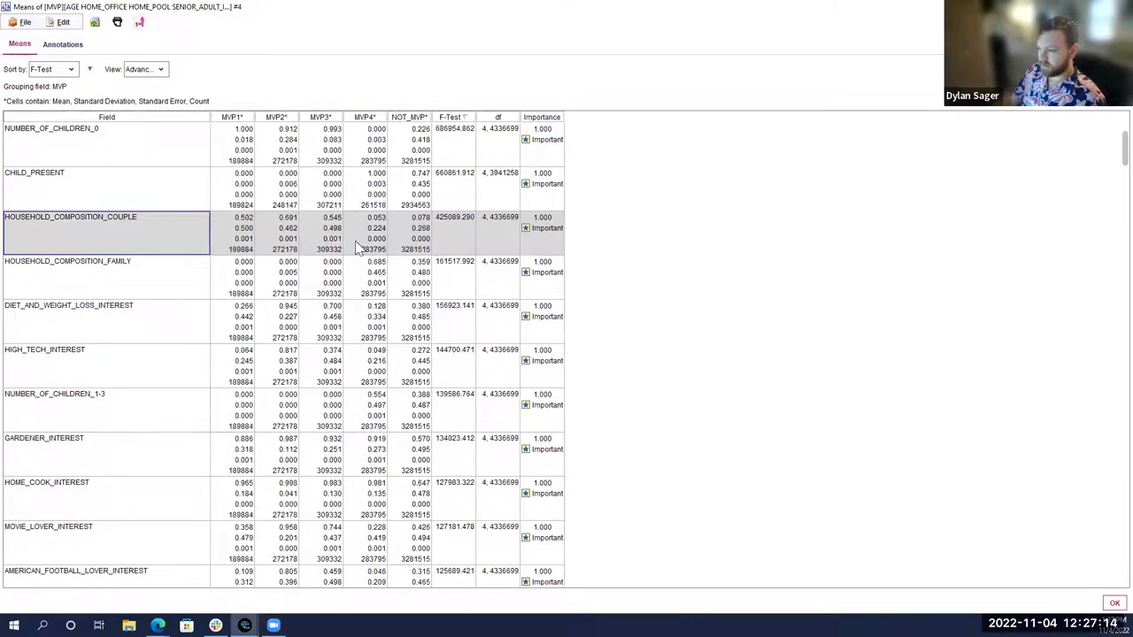
{"action": "left_click", "coordinate": [175, 292]}
{"action": "left_click_drag", "start_coordinate": [396, 246], "coordinate": [363, 239]}
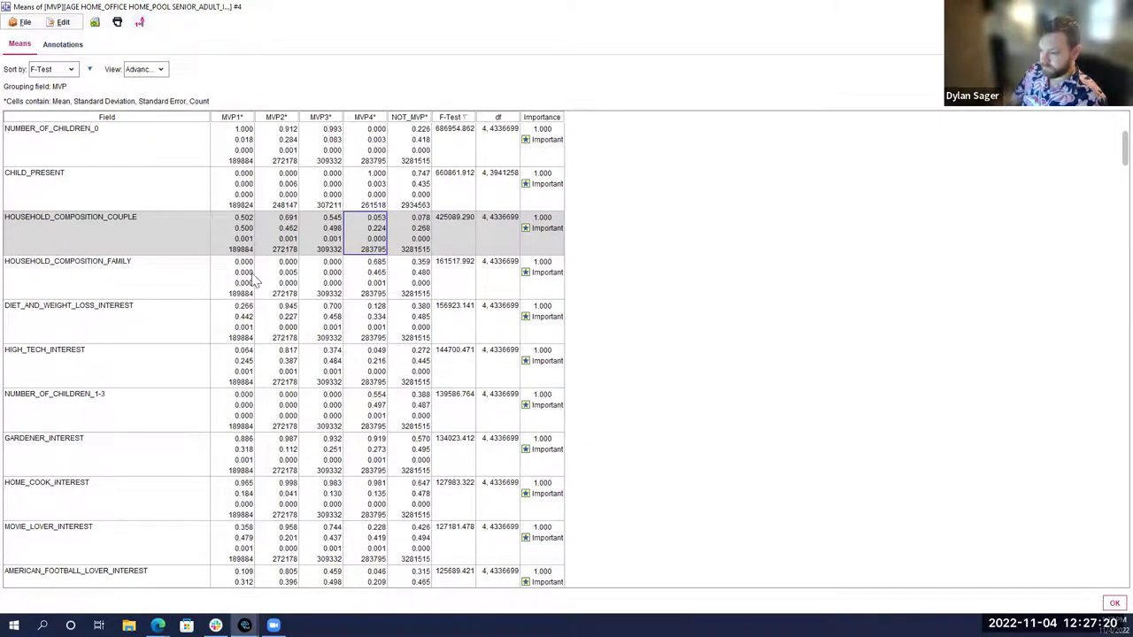
{"action": "key", "text": "Down"}
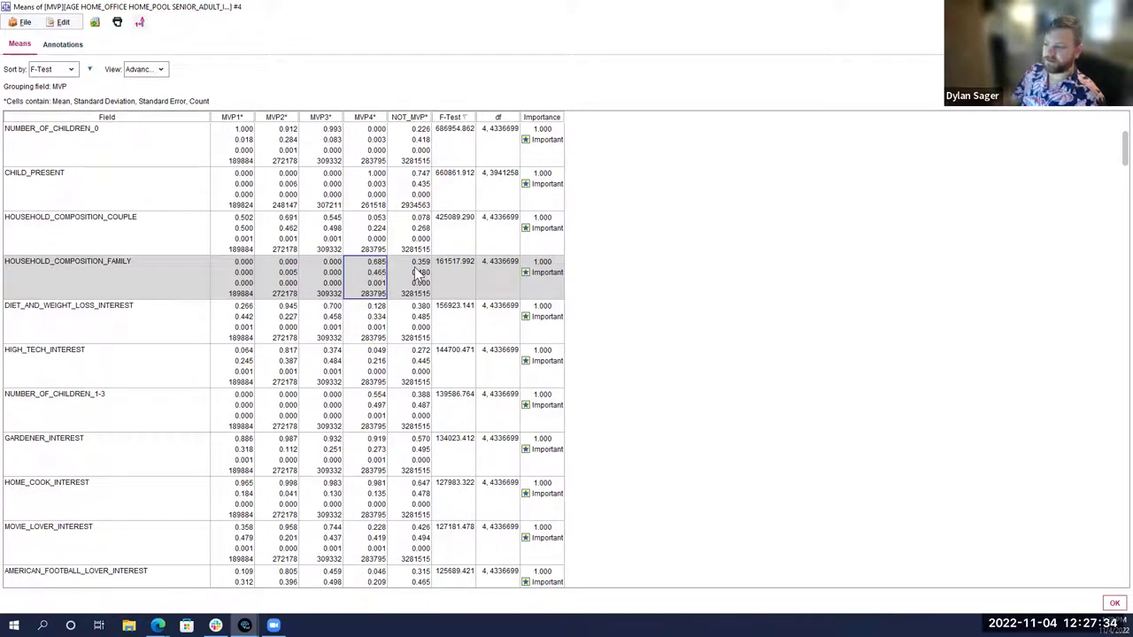
{"action": "left_click", "coordinate": [132, 244]}
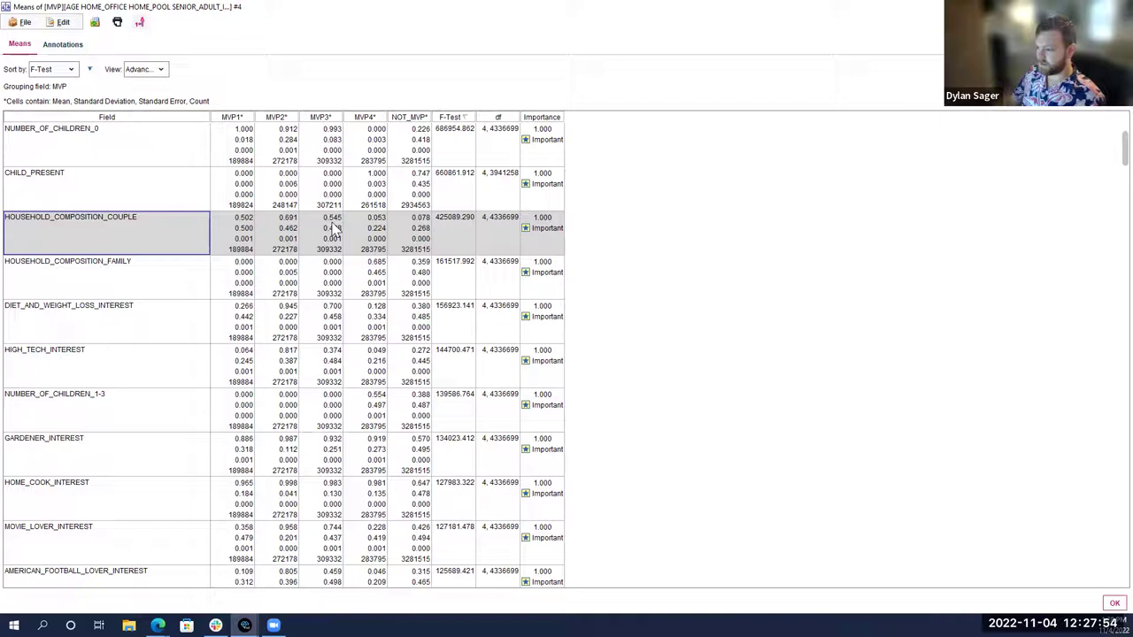
{"action": "left_click", "coordinate": [370, 230]}
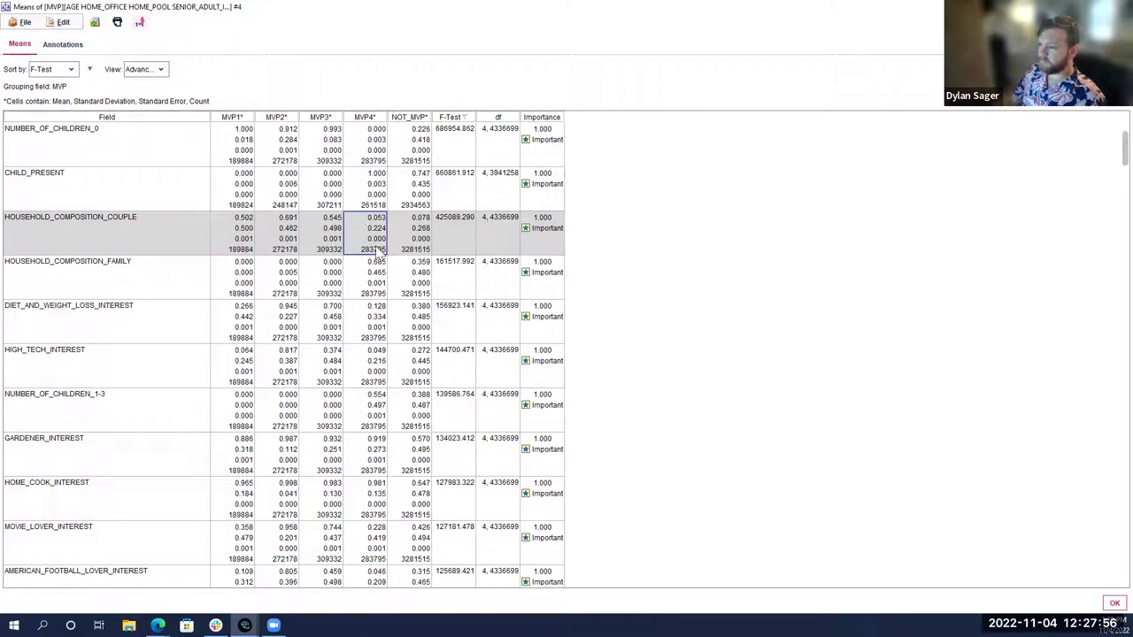
Step: Check MVP4's HOUSEHOLD_COMPOSITION_FAMILY statistics, and compare the DIET_AND_WEIGHT_LOSS_INTEREST means of MVP2, MVP3 and NOT_MVP
{"action": "left_click", "coordinate": [371, 291]}
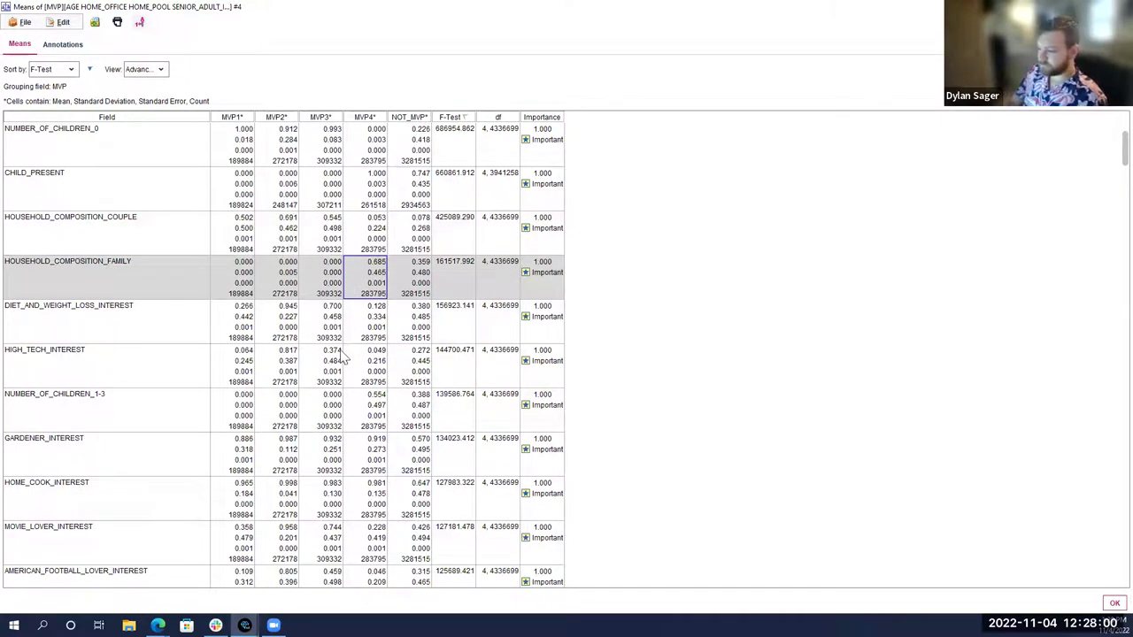
{"action": "scroll", "coordinate": [306, 363], "scroll_direction": "down", "scroll_amount": 3}
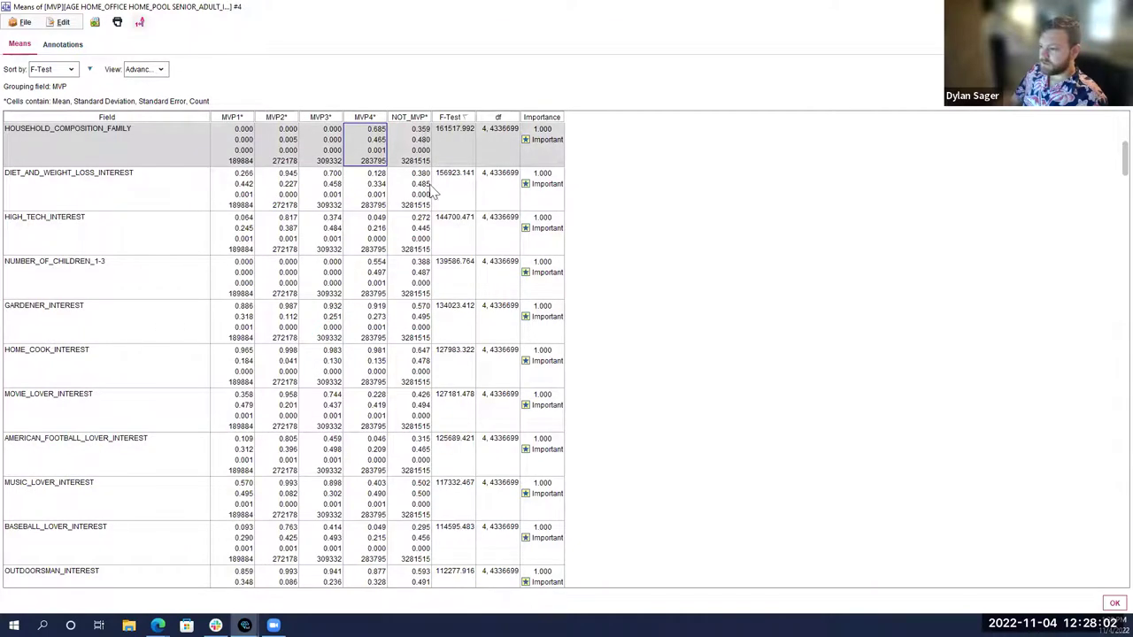
{"action": "scroll", "coordinate": [150, 228], "scroll_direction": "up", "scroll_amount": 3}
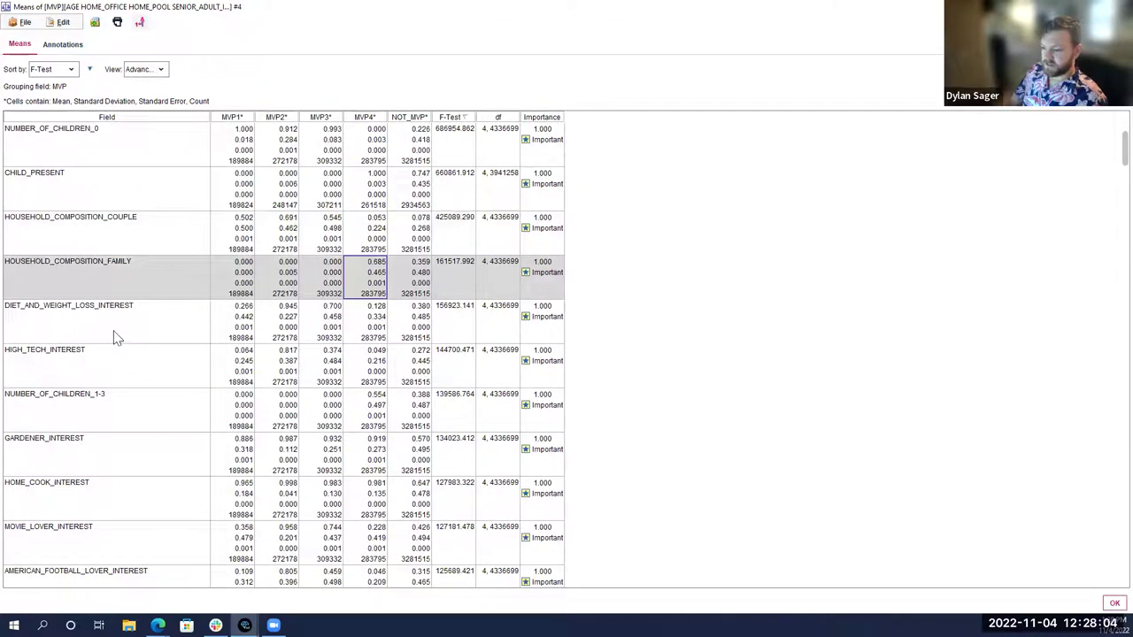
{"action": "left_click", "coordinate": [114, 334]}
{"action": "left_click", "coordinate": [274, 335]}
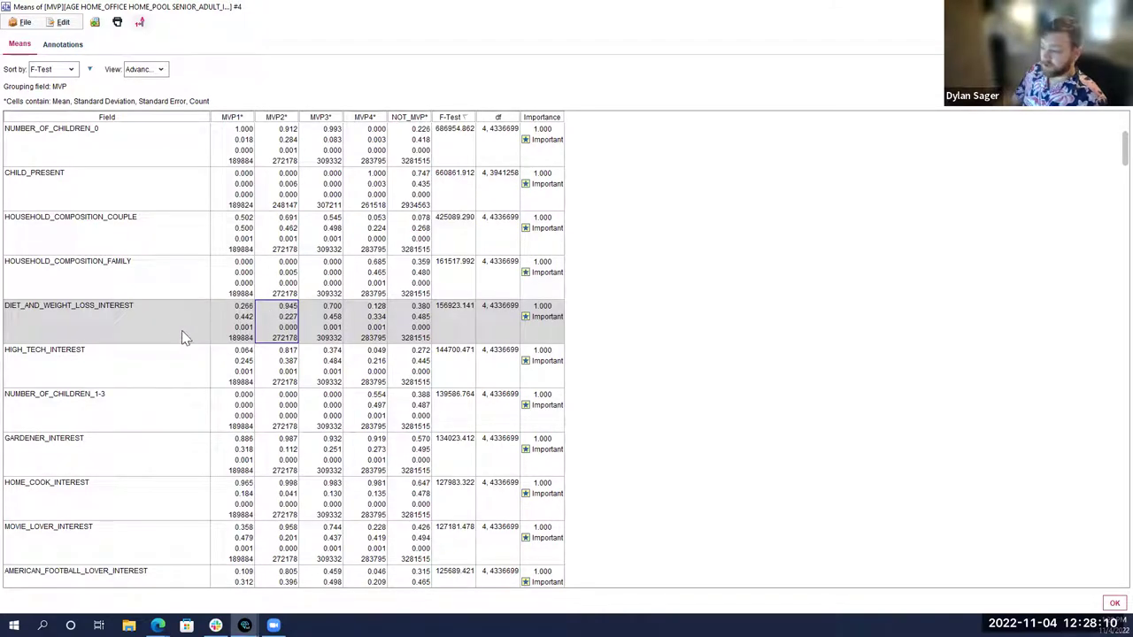
{"action": "left_click", "coordinate": [332, 321]}
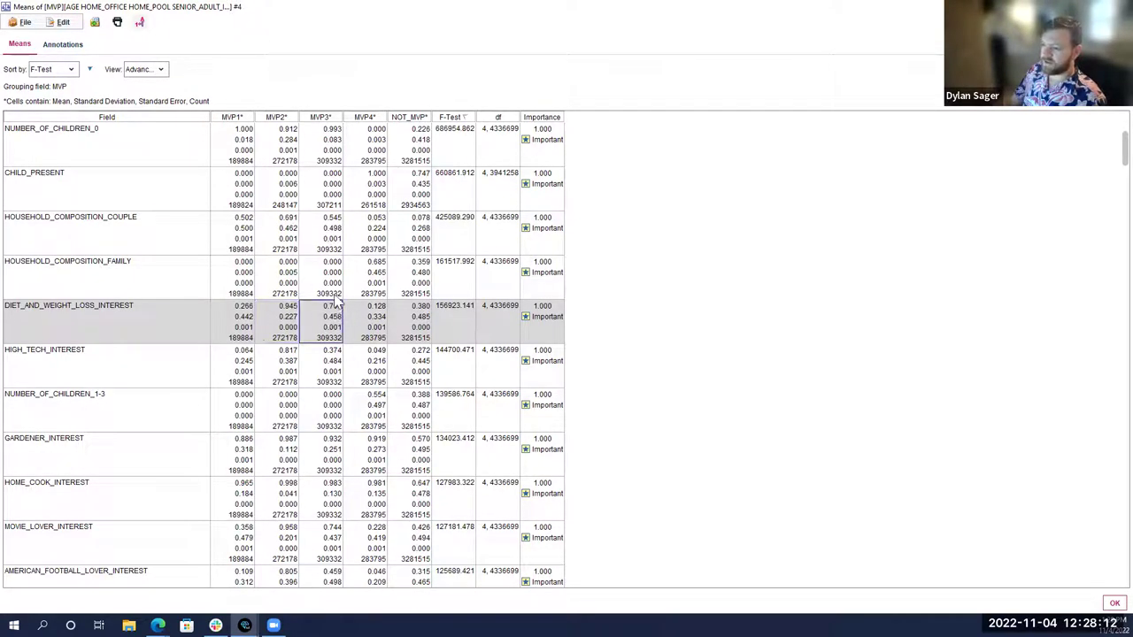
{"action": "left_click", "coordinate": [423, 324]}
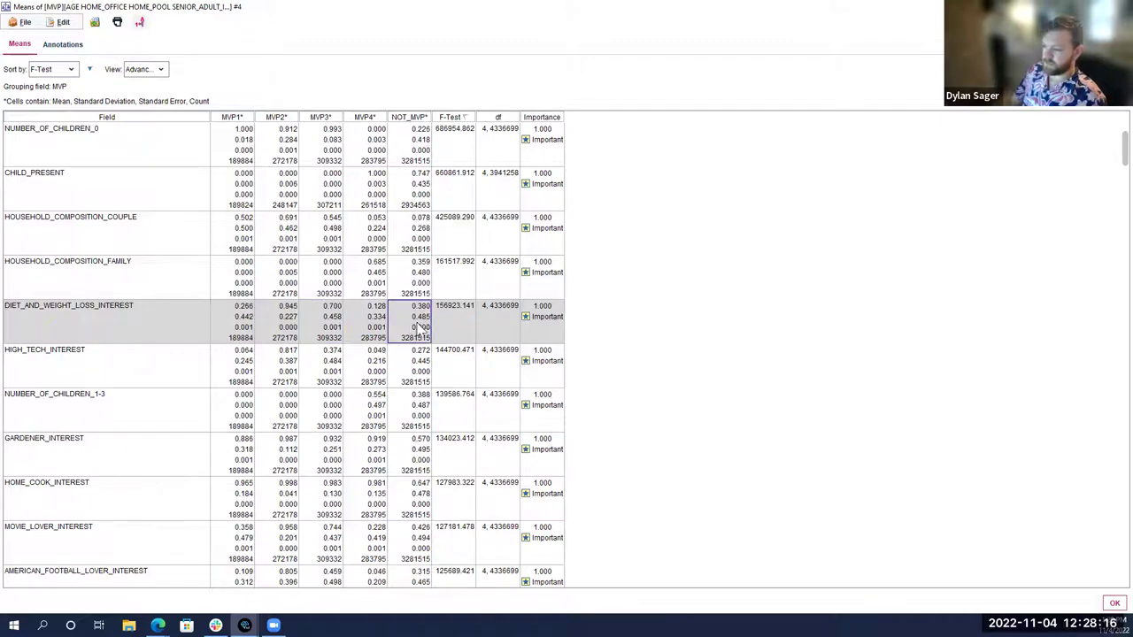
Step: Find the AGE field further down the Means output and compare its means across MVP1, MVP2, MVP4 and NOT_MVP
{"action": "scroll", "coordinate": [166, 378], "scroll_direction": "down", "scroll_amount": 9}
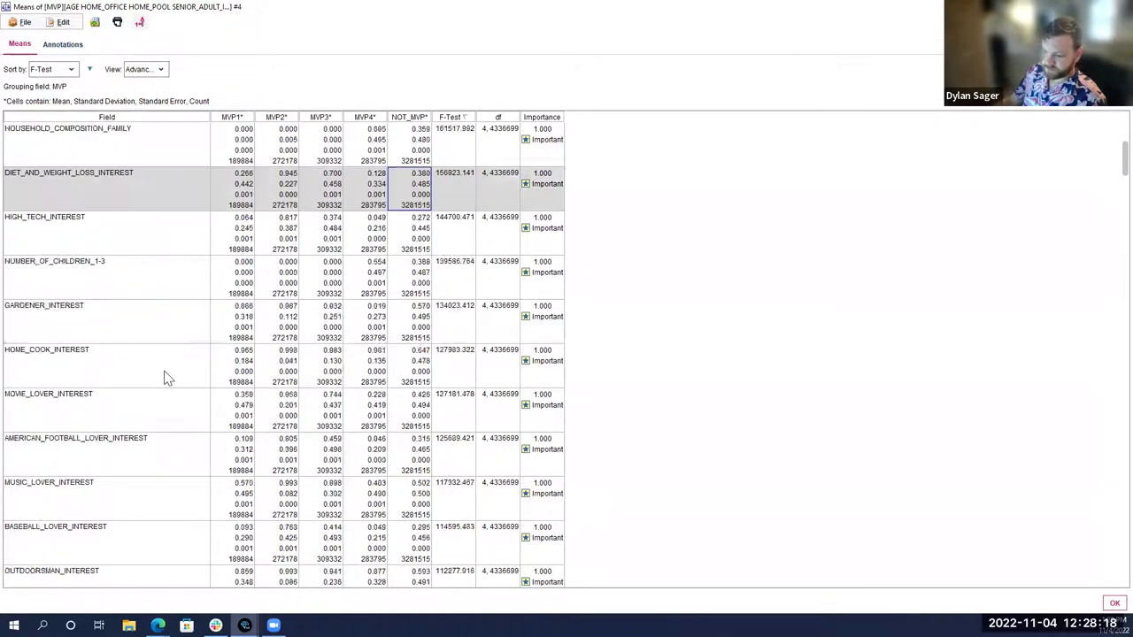
{"action": "scroll", "coordinate": [168, 385], "scroll_direction": "down", "scroll_amount": 3}
{"action": "scroll", "coordinate": [166, 447], "scroll_direction": "up", "scroll_amount": 12}
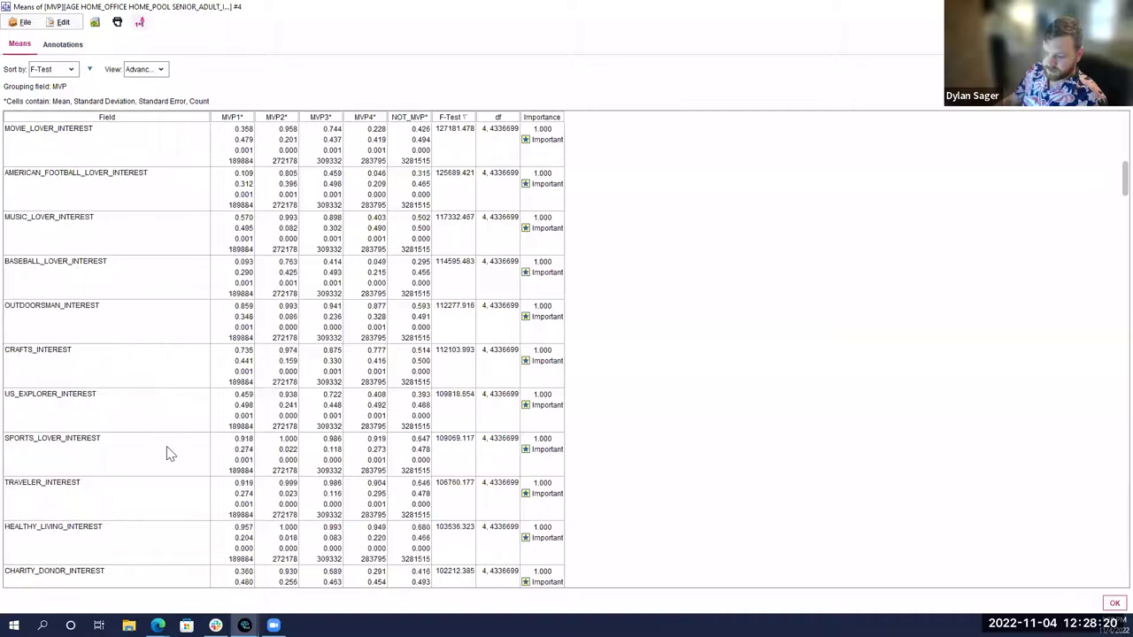
{"action": "scroll", "coordinate": [164, 432], "scroll_direction": "down", "scroll_amount": 20}
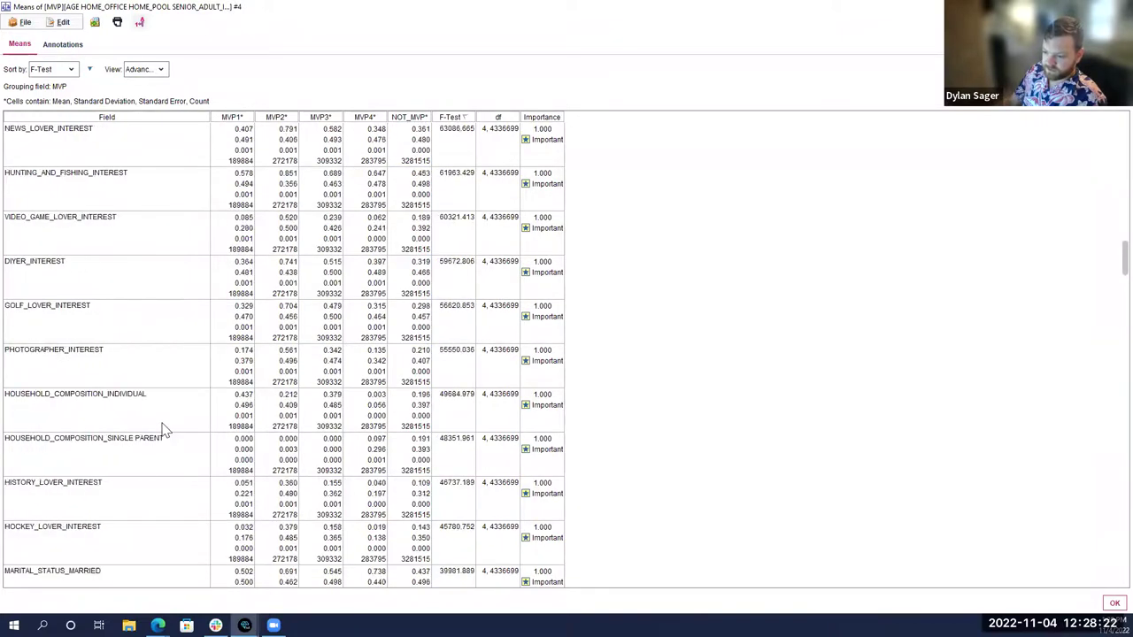
{"action": "scroll", "coordinate": [155, 431], "scroll_direction": "up", "scroll_amount": 9}
{"action": "left_click", "coordinate": [390, 316]}
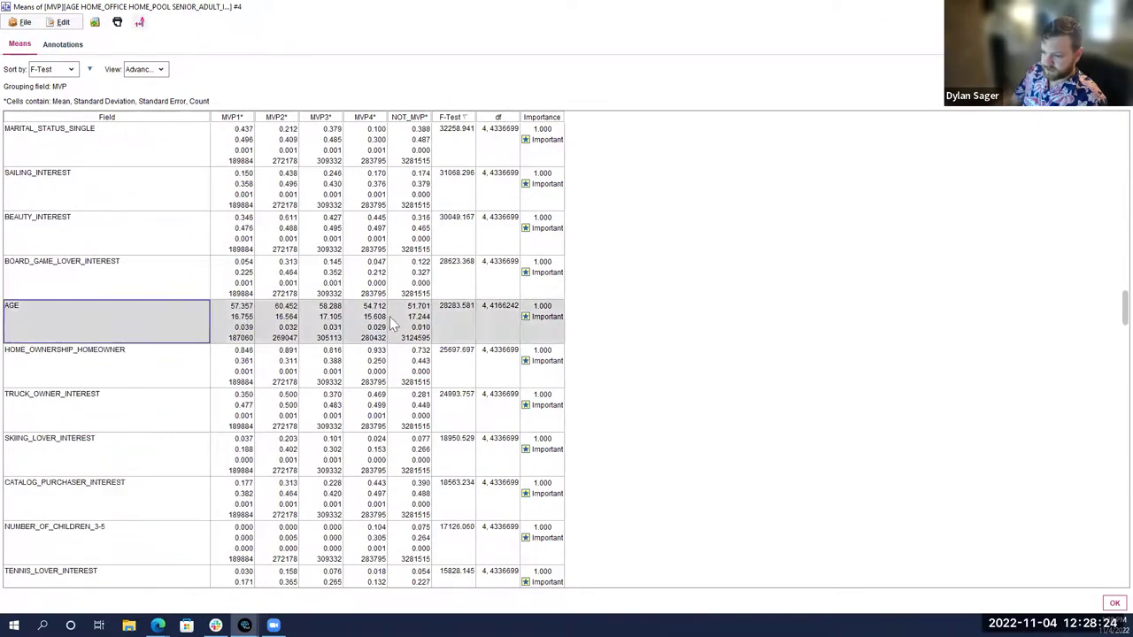
{"action": "left_click", "coordinate": [299, 348]}
{"action": "left_click", "coordinate": [216, 332]}
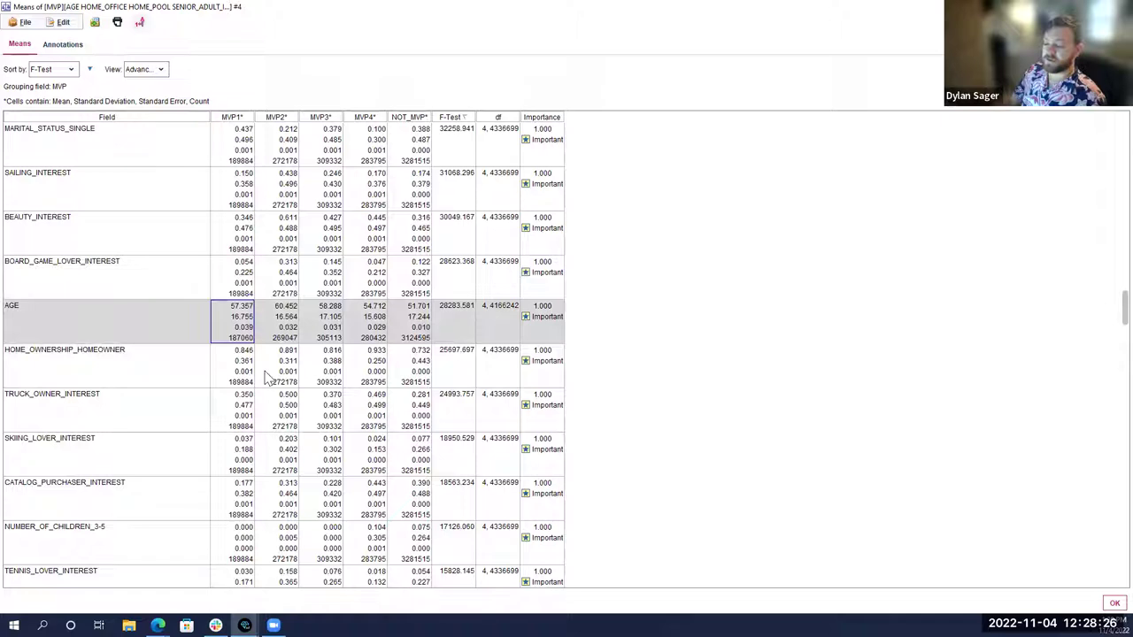
{"action": "left_click", "coordinate": [364, 326]}
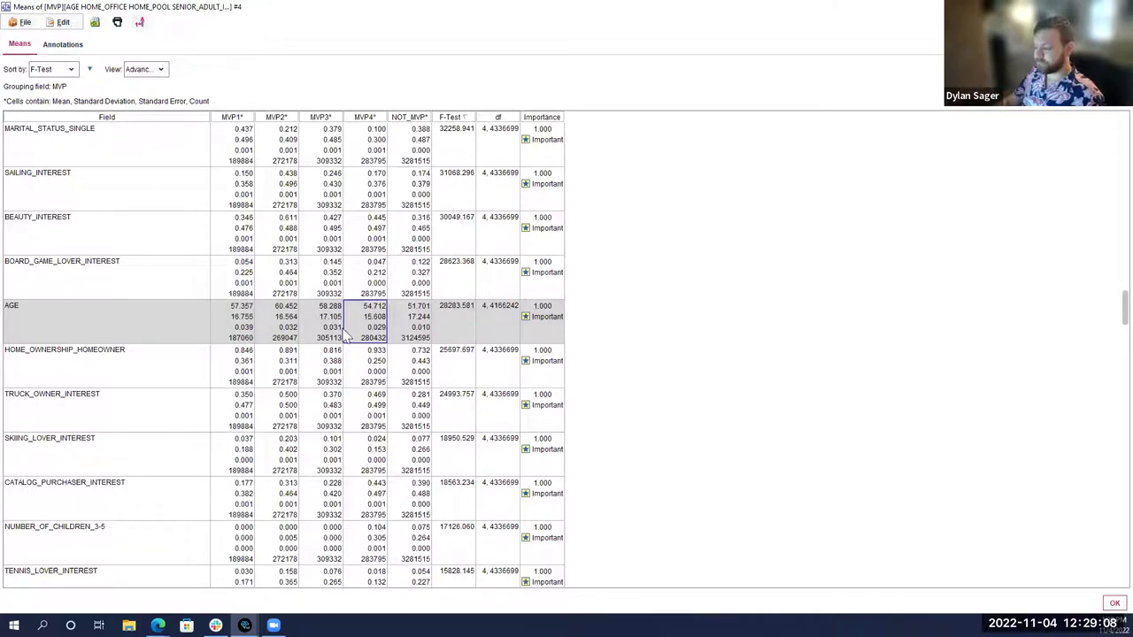
{"action": "left_click", "coordinate": [276, 327]}
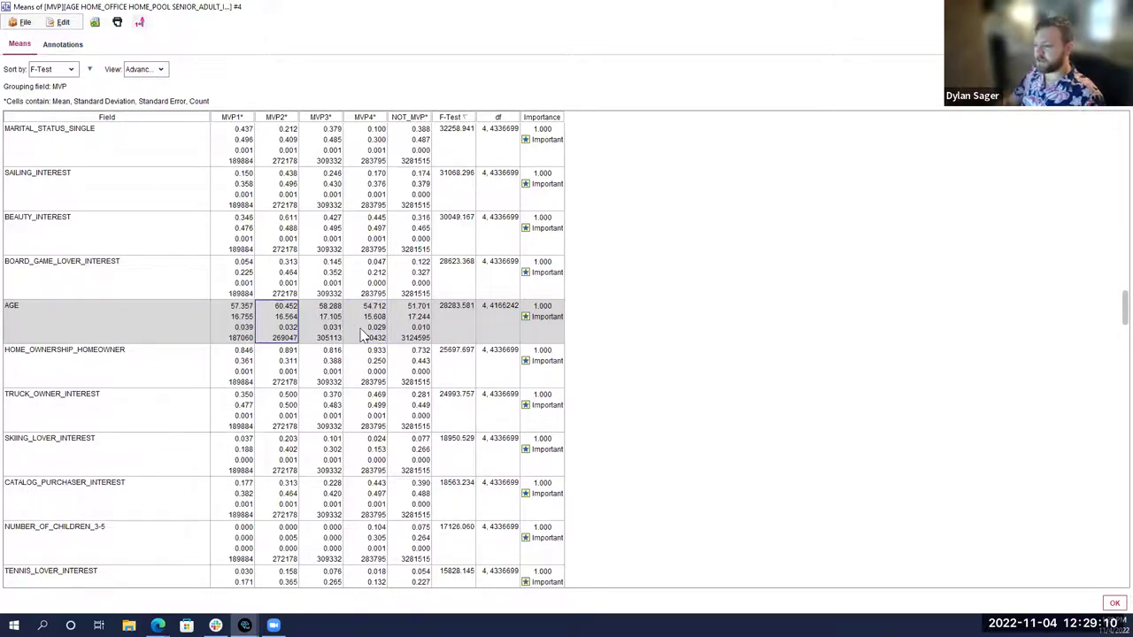
{"action": "left_click", "coordinate": [409, 330]}
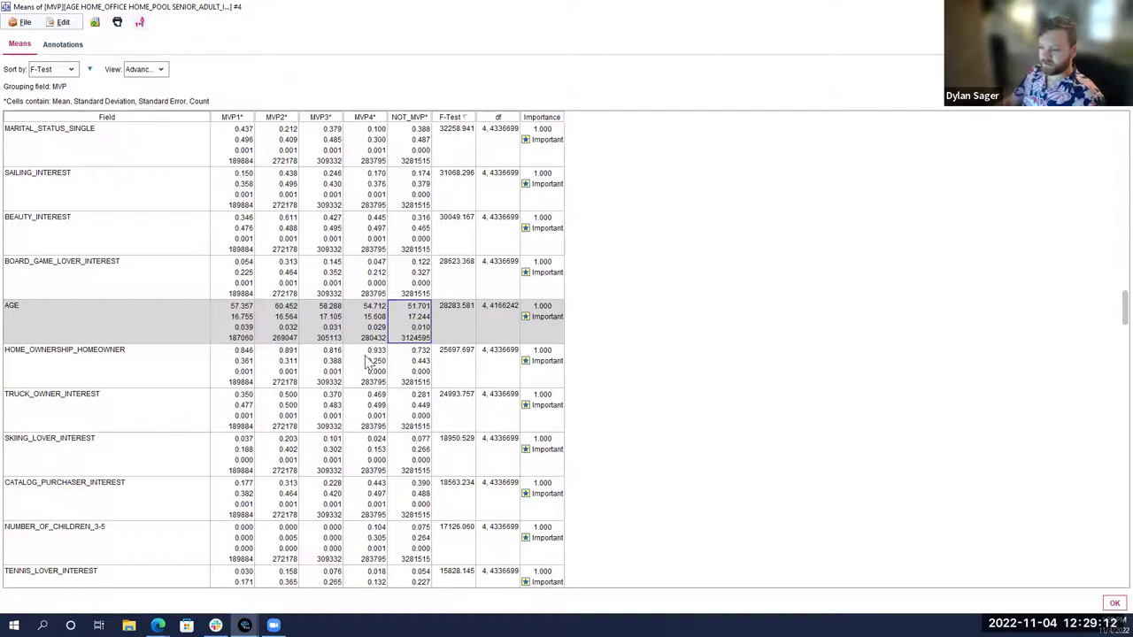
Step: Examine the home ownership, interest and NUMBER_OF_CHILDREN_3-5 fields ranked below AGE, and return to the fields with the highest F-Test values
{"action": "scroll", "coordinate": [354, 396], "scroll_direction": "down", "scroll_amount": 3}
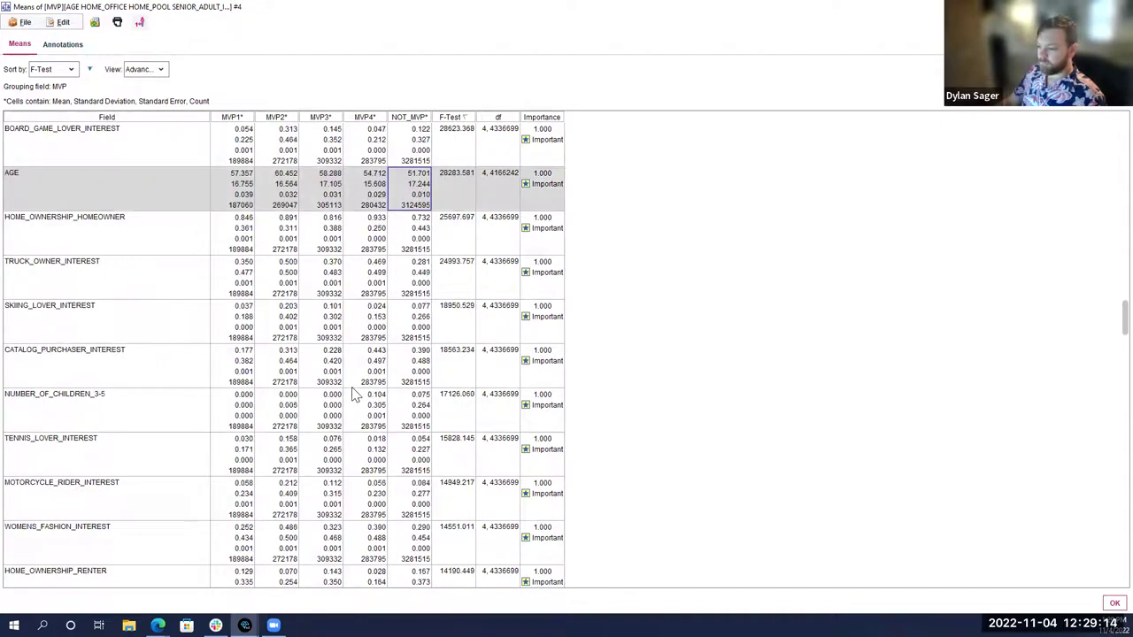
{"action": "scroll", "coordinate": [153, 345], "scroll_direction": "down", "scroll_amount": 3}
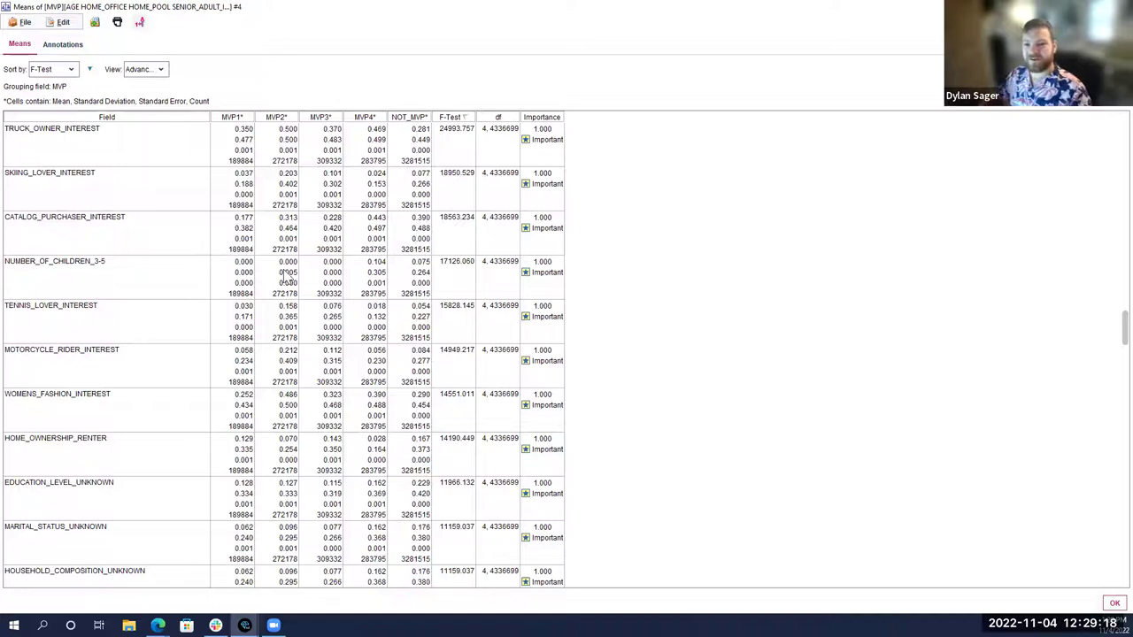
{"action": "scroll", "coordinate": [459, 489], "scroll_direction": "up", "scroll_amount": 6}
{"action": "scroll", "coordinate": [460, 488], "scroll_direction": "up", "scroll_amount": 20}
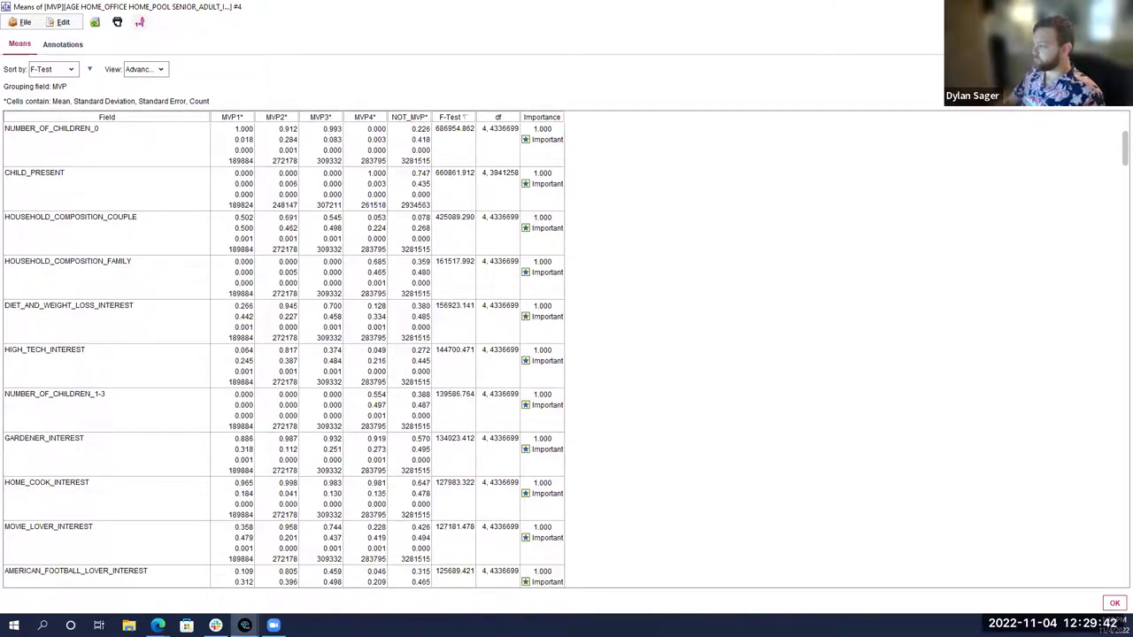
Step: Leave the Means output, switch to the UIUC Presentation in Google Slides, and start the slideshow, advancing to slide 15 with the four customer groups
{"action": "key", "text": "alt+F4"}
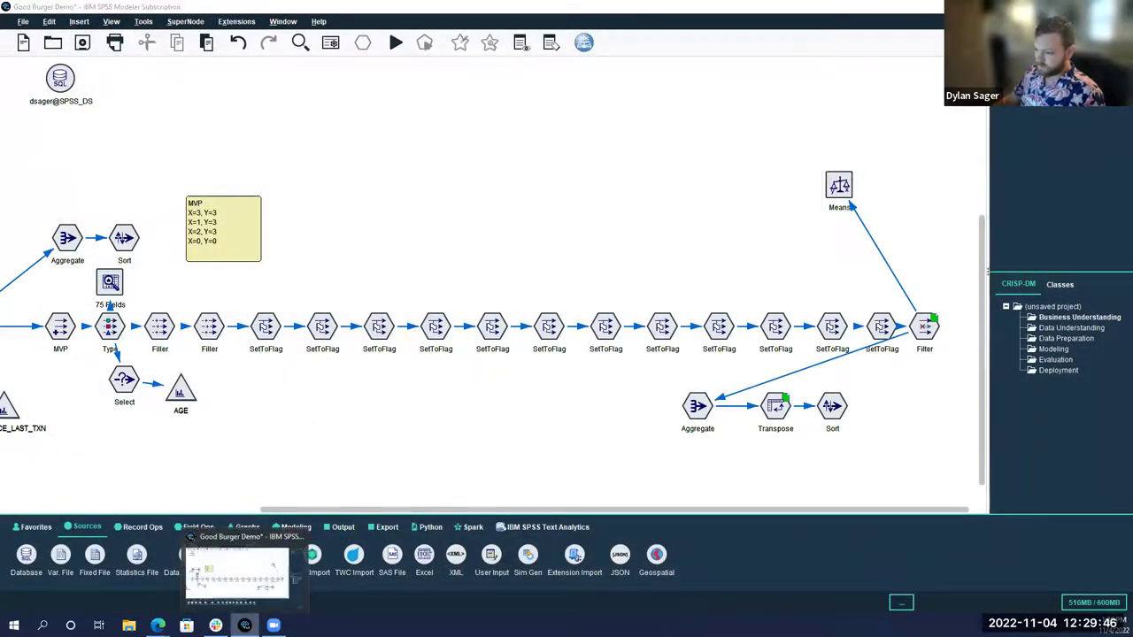
{"action": "left_click", "coordinate": [244, 625]}
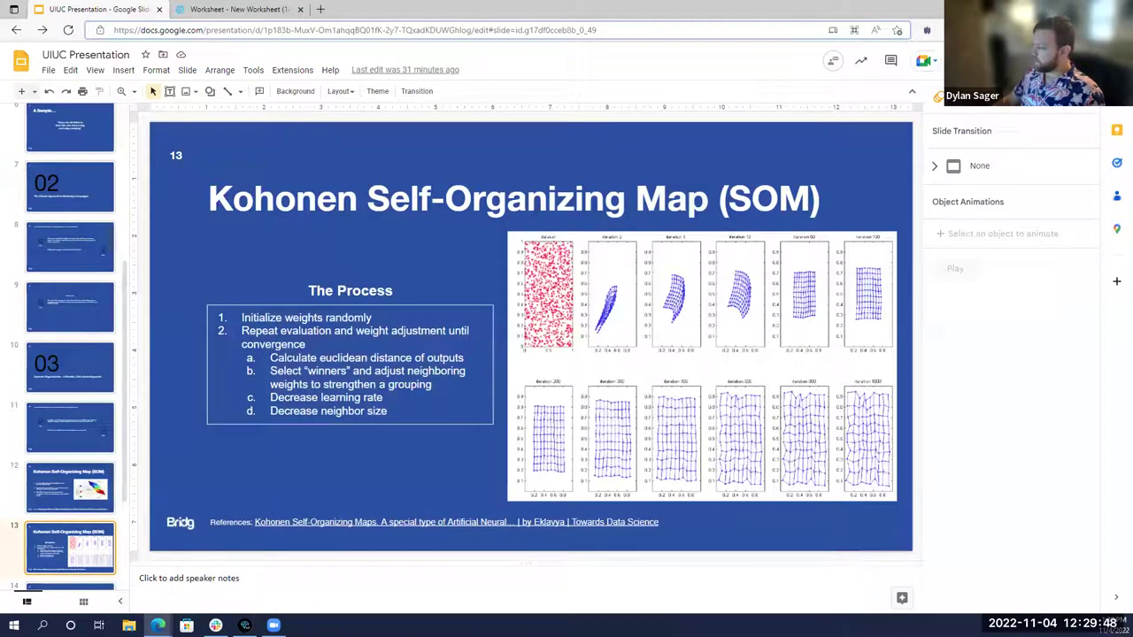
{"action": "key", "text": "ctrl+F5"}
{"action": "left_click", "coordinate": [226, 323]}
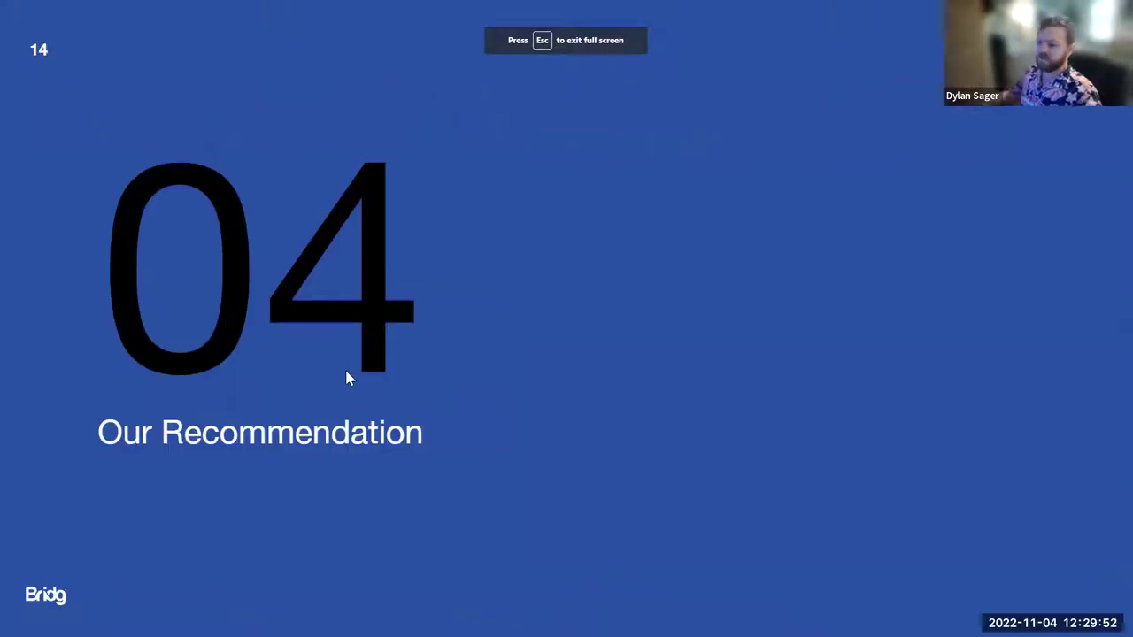
{"action": "left_click", "coordinate": [301, 485]}
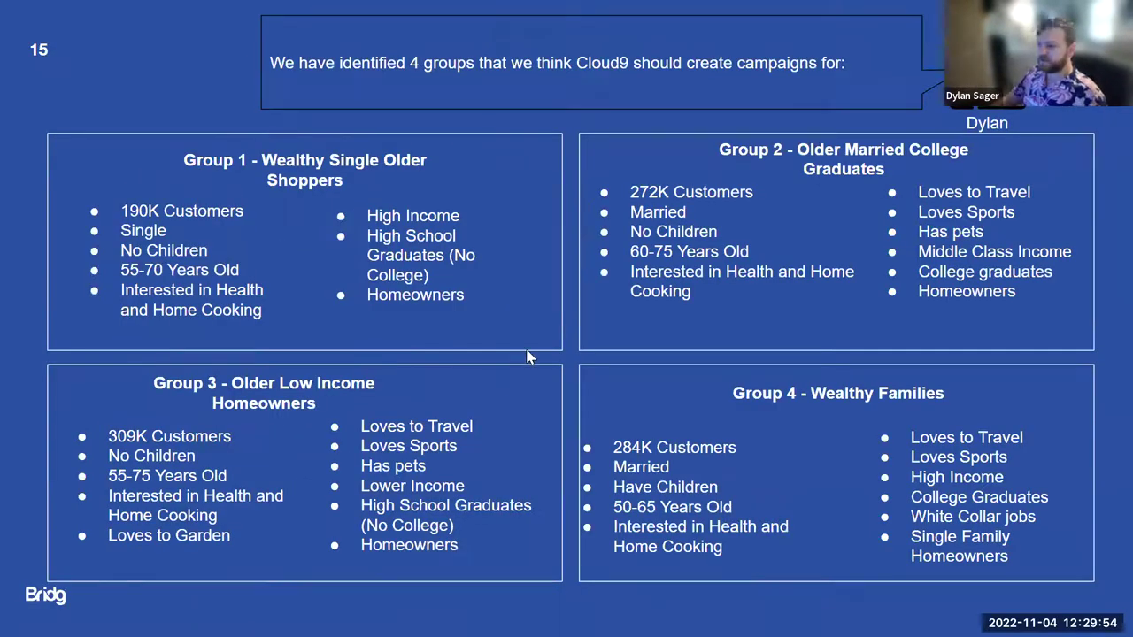